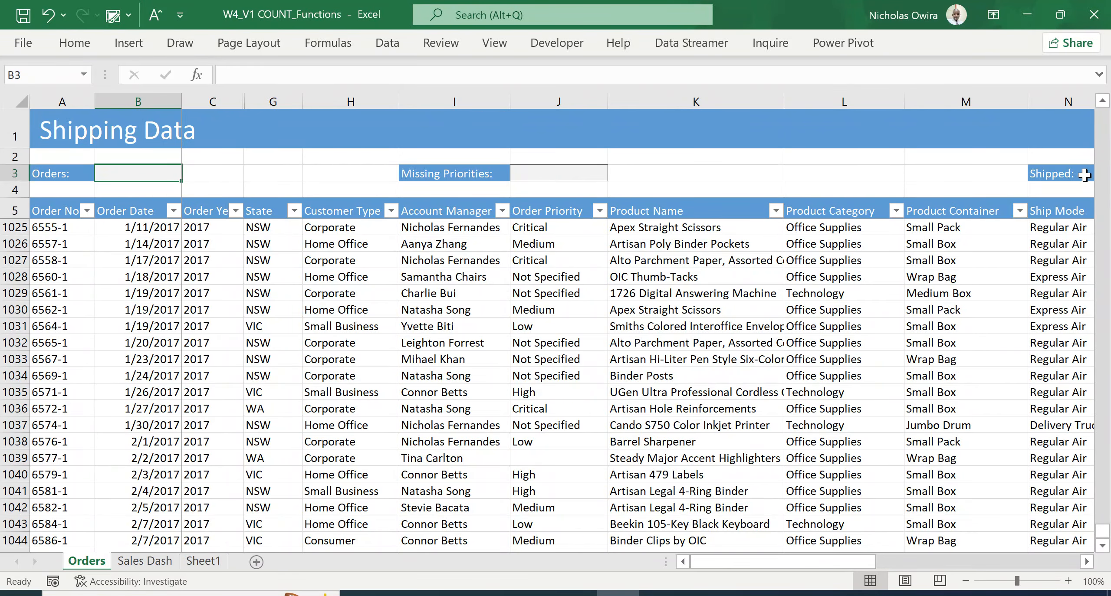
# - Count the order numbers in the Orders cell B3 with the formula =COUNT(Order_No)
pyautogui.moveTo(1106, 531); pyautogui.dragTo(1106, 507)
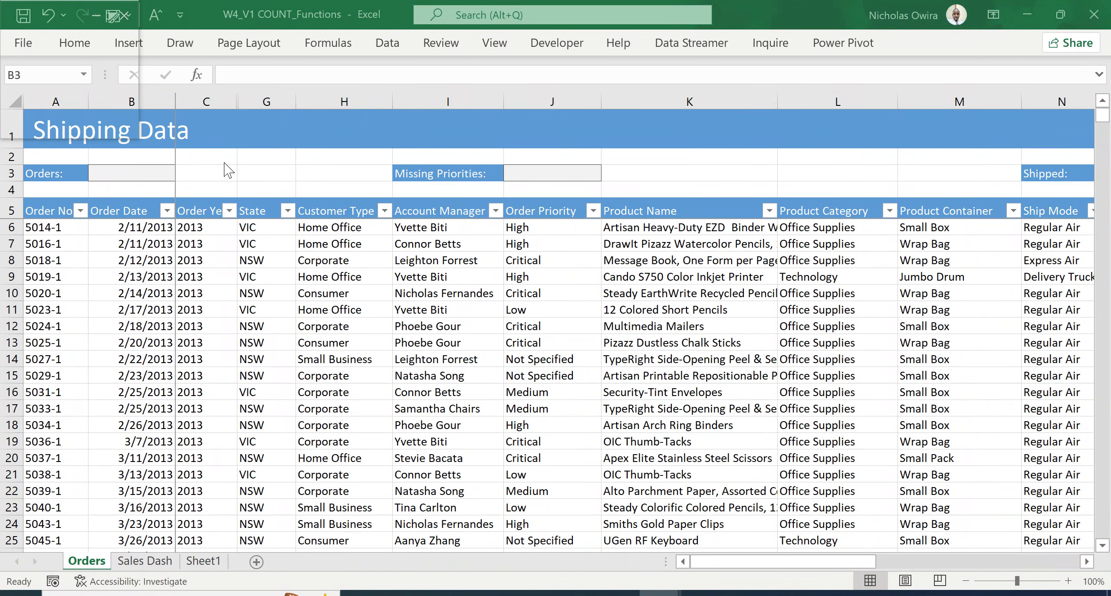
pyautogui.click(216, 173)
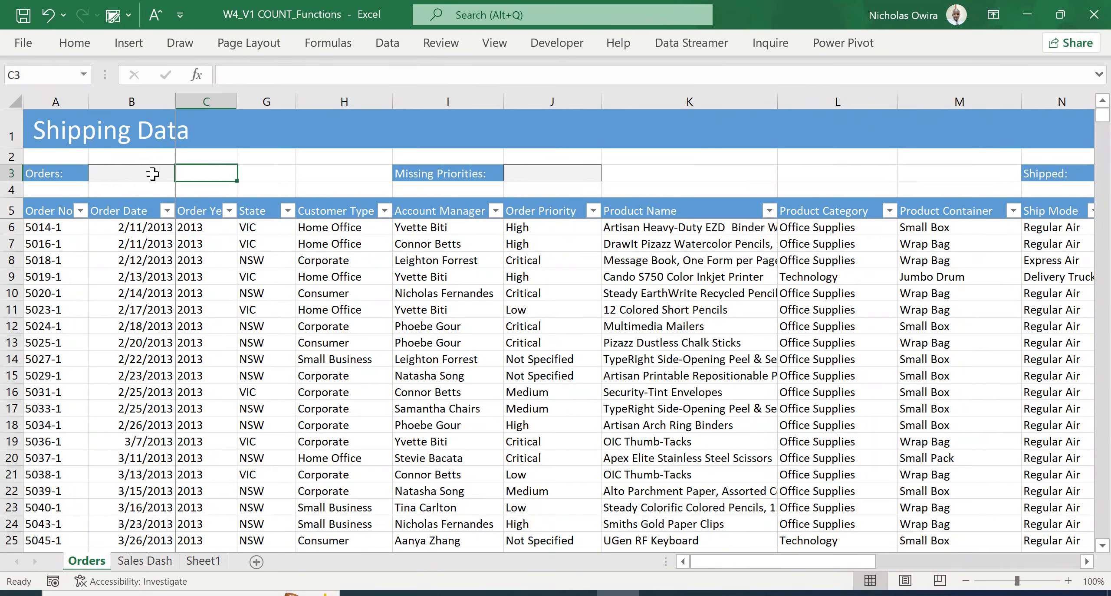
pyautogui.click(126, 171)
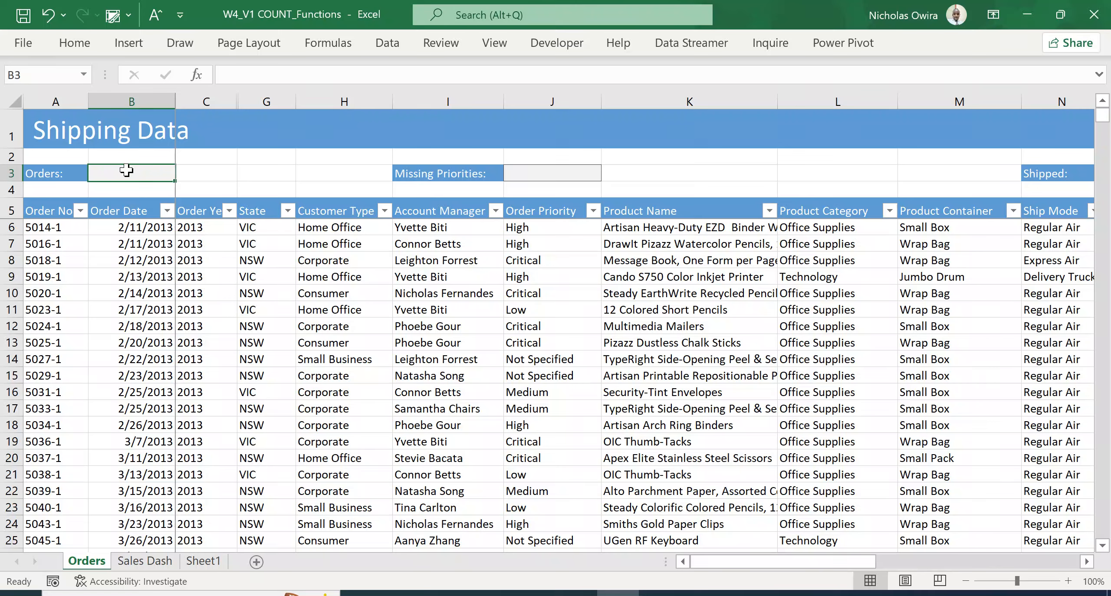
pyautogui.write('=count')
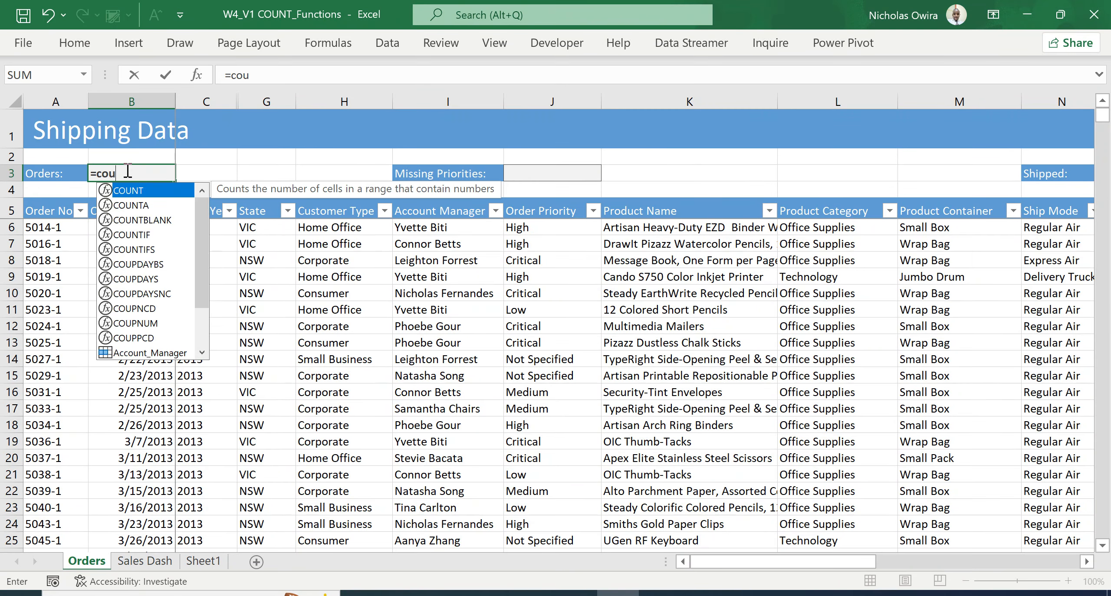
pyautogui.doubleClick(121, 192)
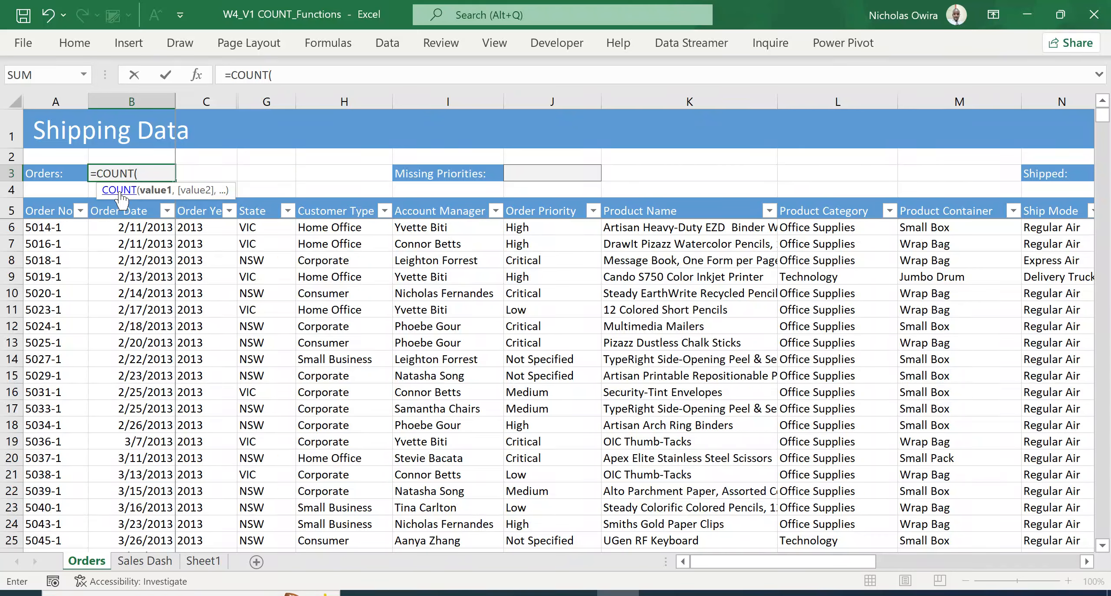
pyautogui.click(44, 233)
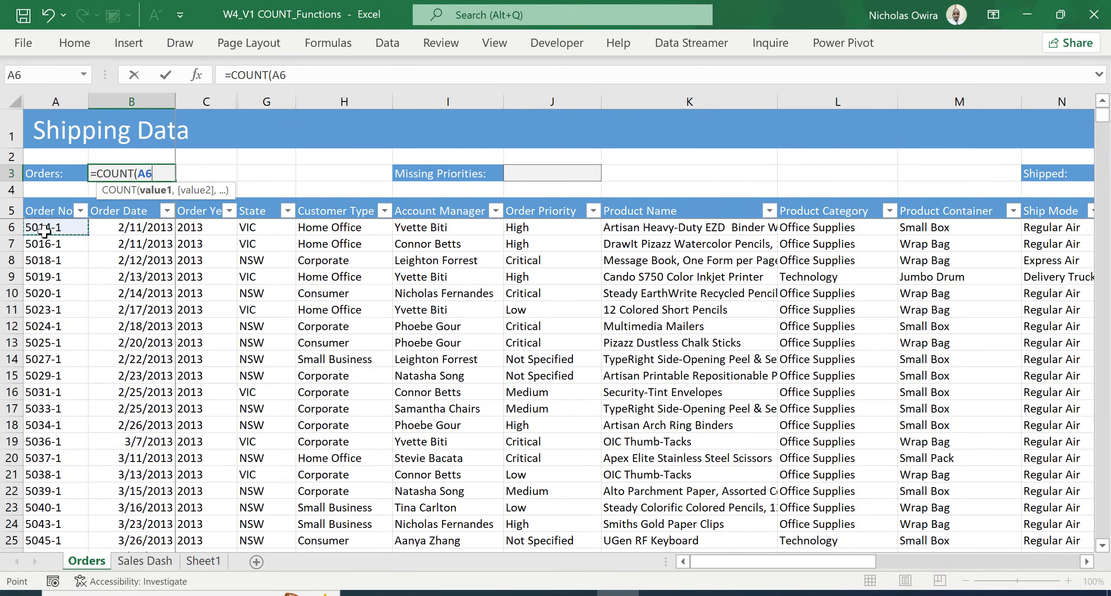
pyautogui.hotkey('ctrl', 'shift', 'Down')
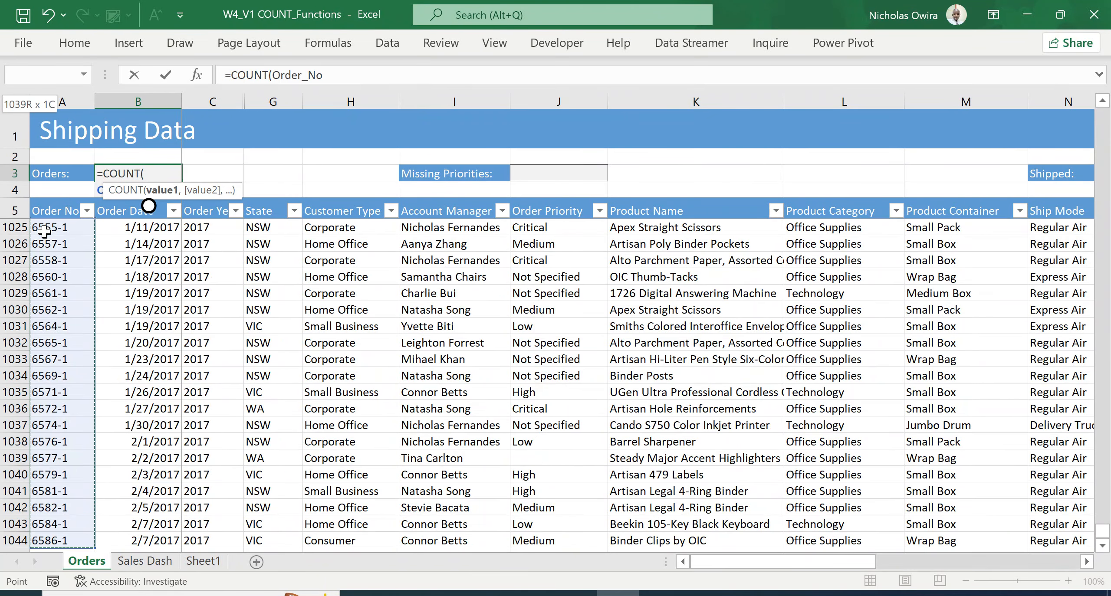
pyautogui.write(')')
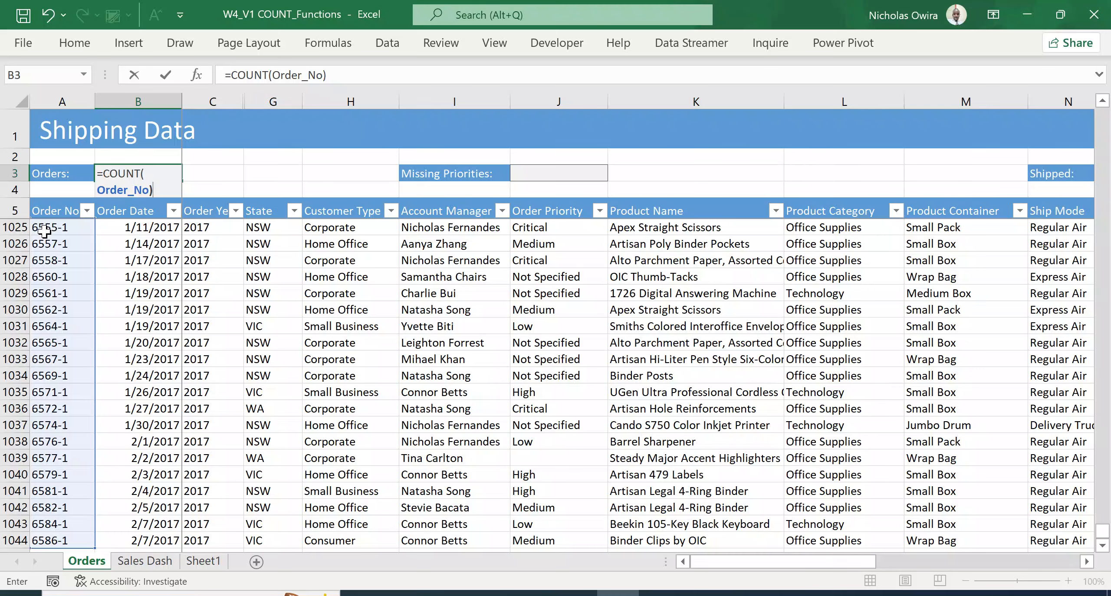
pyautogui.press('Return')
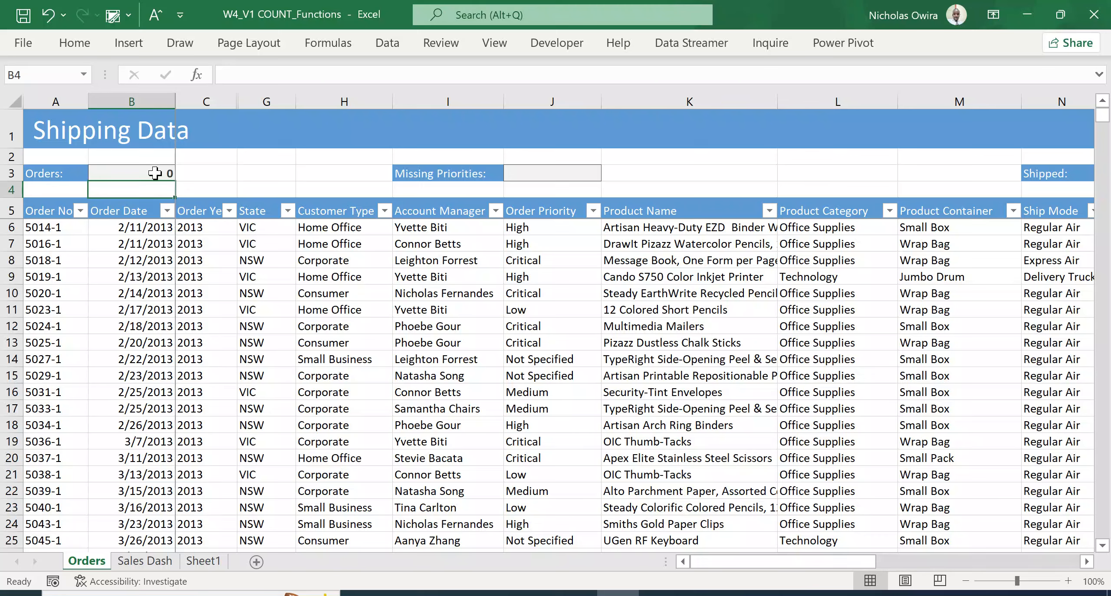
# - Cut the formula in B3 back to =COUNT and inspect the first order number entries in column A
pyautogui.doubleClick(155, 173)
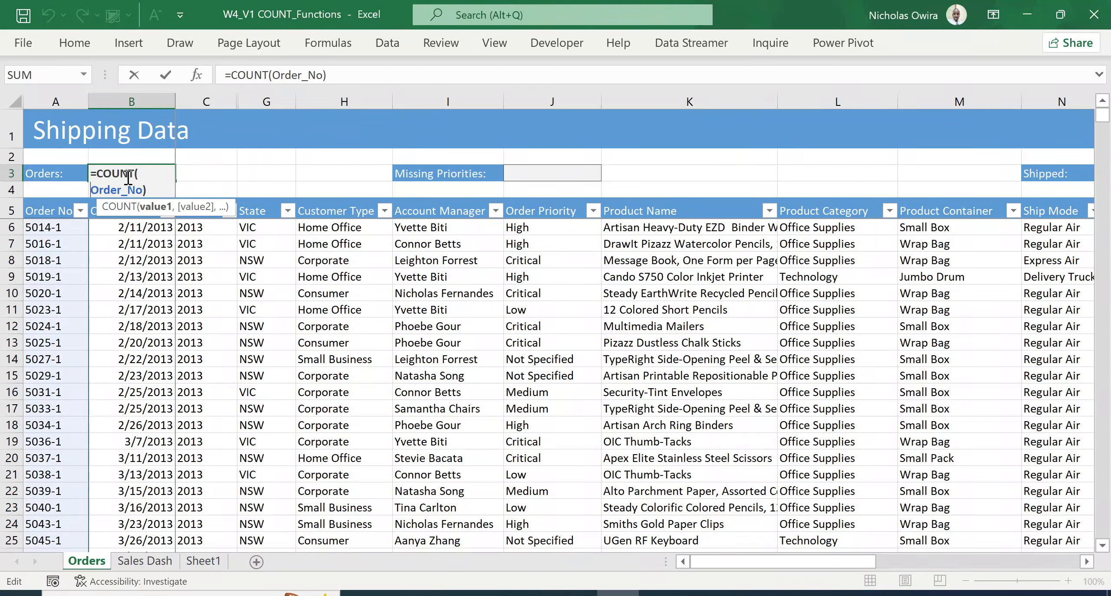
pyautogui.click(150, 187)
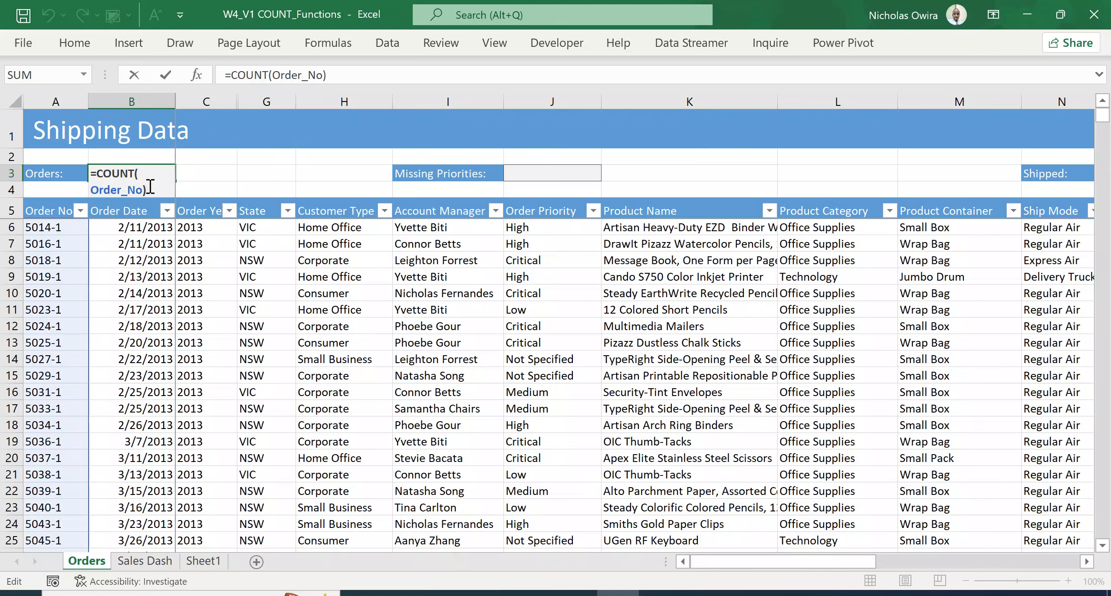
pyautogui.press('BackSpace')
pyautogui.press('BackSpace')
pyautogui.press('BackSpace')
pyautogui.press('BackSpace')
pyautogui.press('BackSpace')
pyautogui.press('BackSpace')
pyautogui.press('BackSpace')
pyautogui.press('BackSpace')
pyautogui.press('BackSpace')
pyautogui.press('BackSpace')
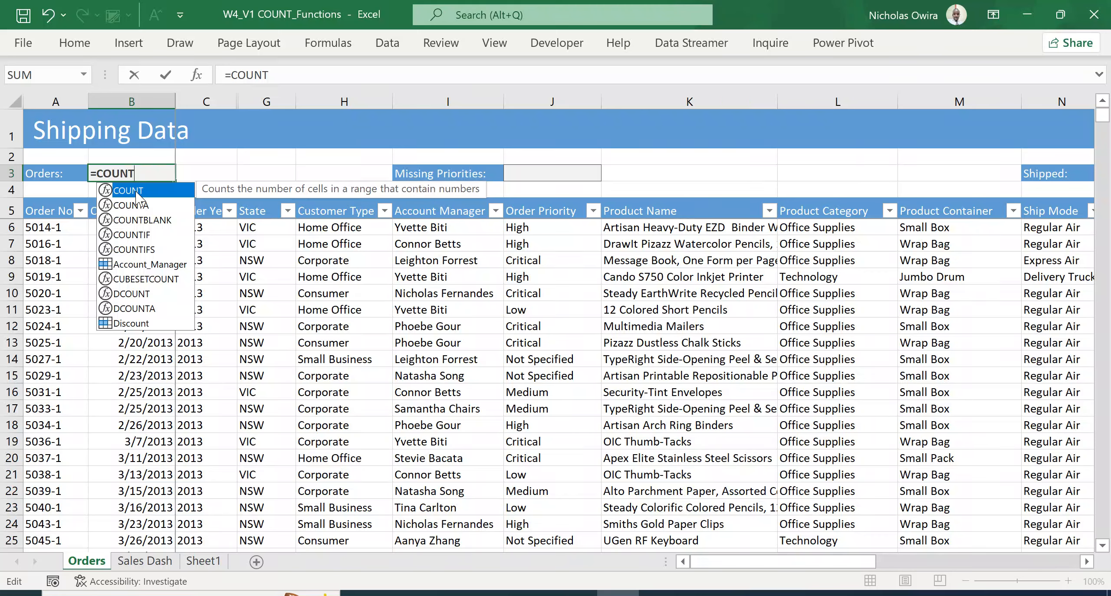
pyautogui.click(45, 225)
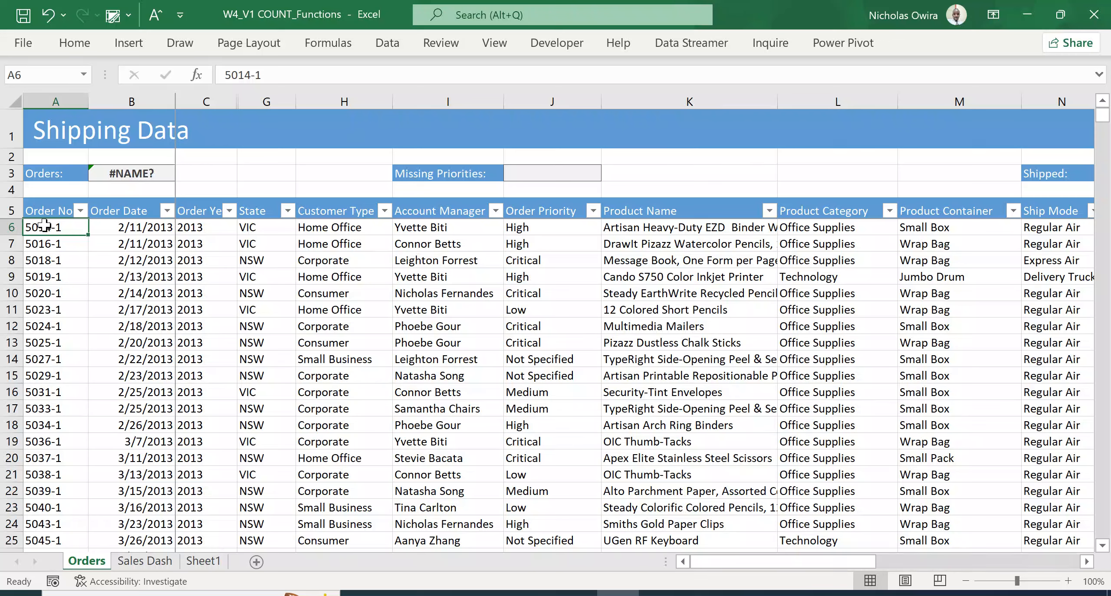
pyautogui.click(51, 244)
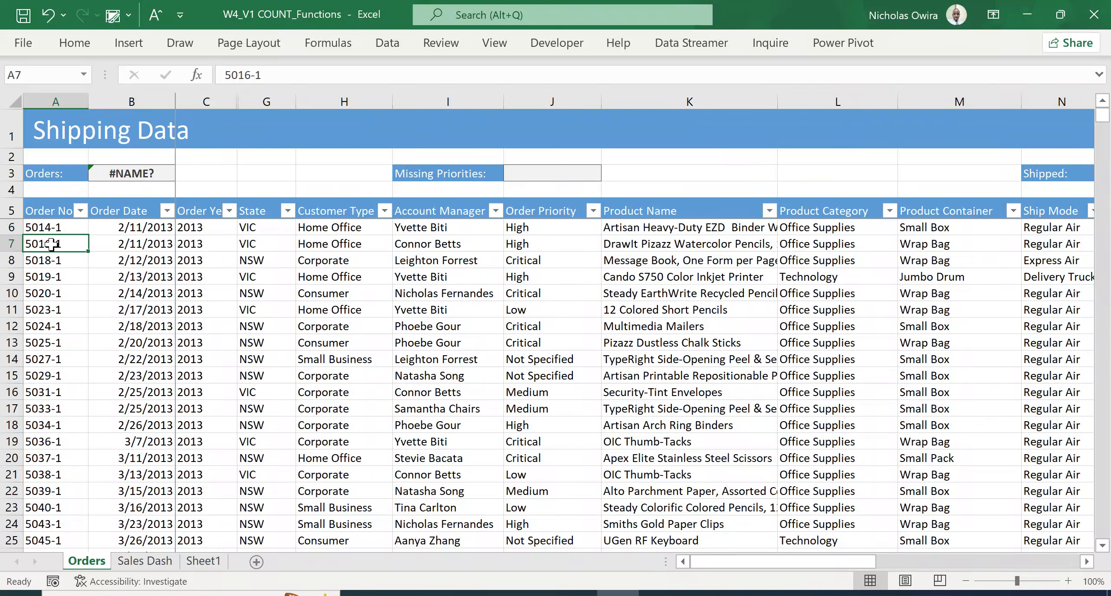
pyautogui.click(52, 261)
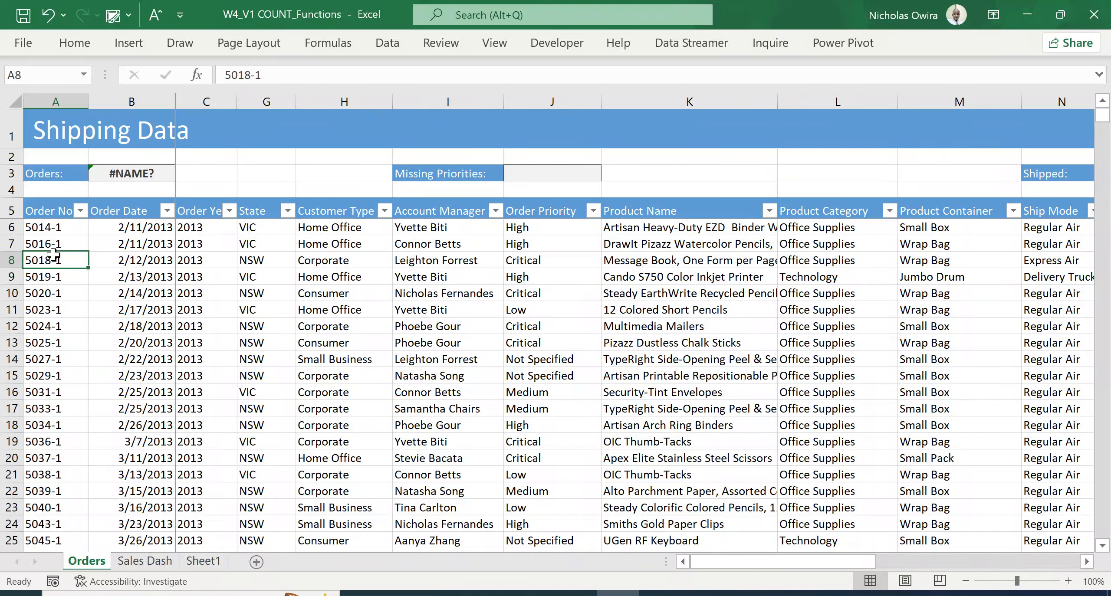
pyautogui.click(52, 226)
# - Change the formula in B3 to =COUNTA(Order_No) to count the non-empty order numbers
pyautogui.click(136, 173)
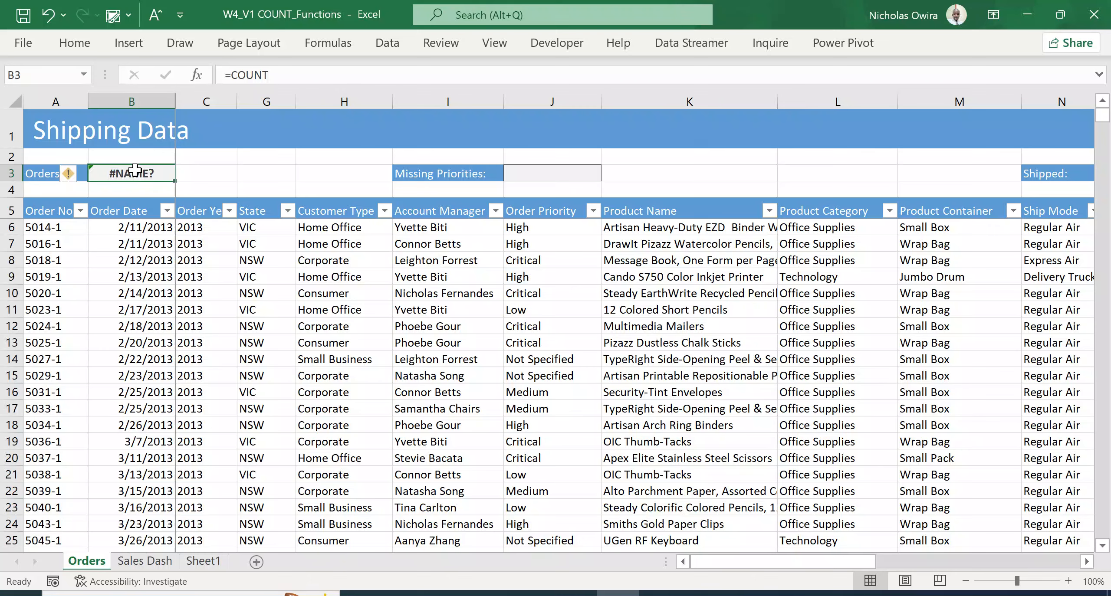
pyautogui.doubleClick(136, 172)
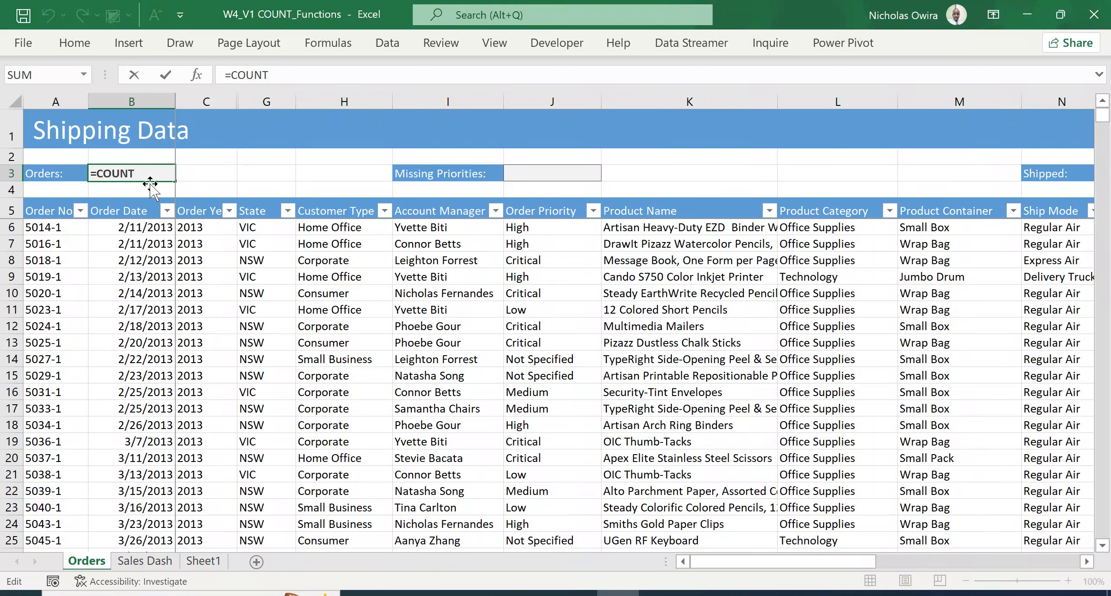
pyautogui.write('a')
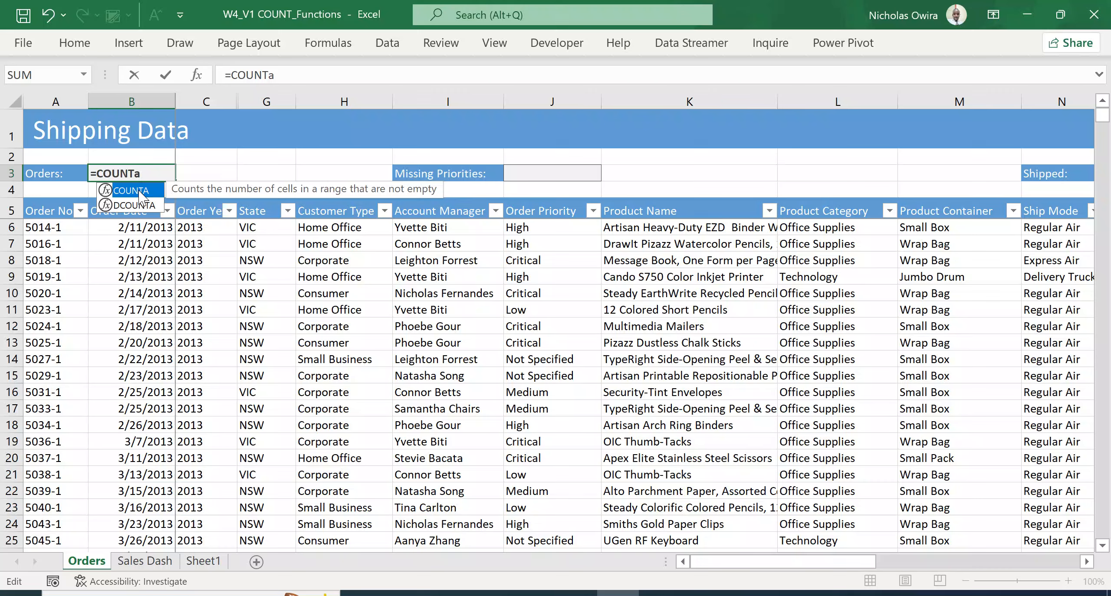
pyautogui.doubleClick(142, 194)
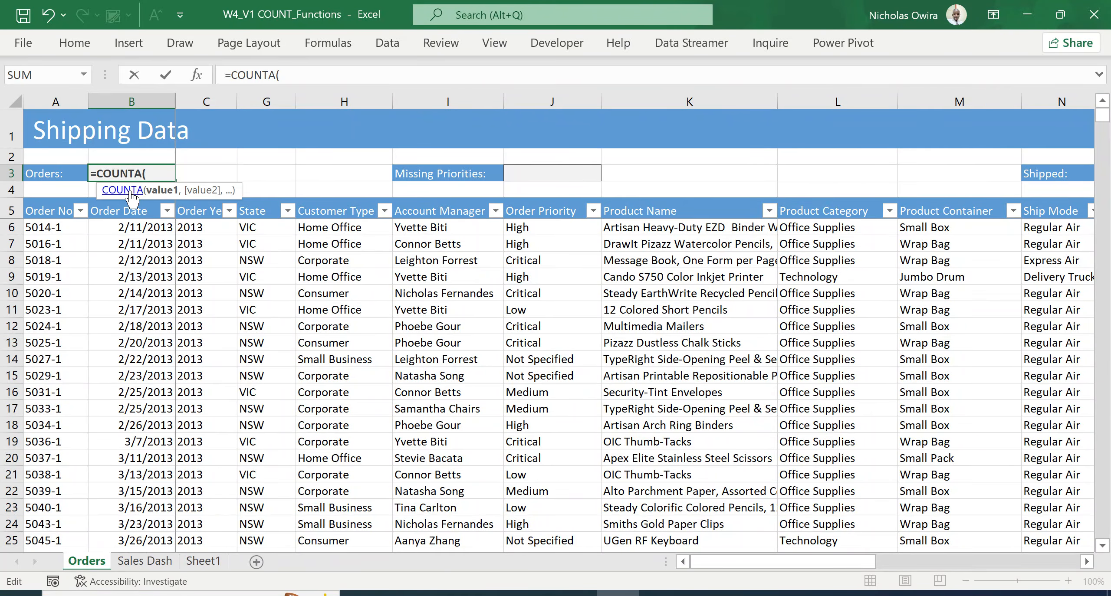
pyautogui.click(53, 225)
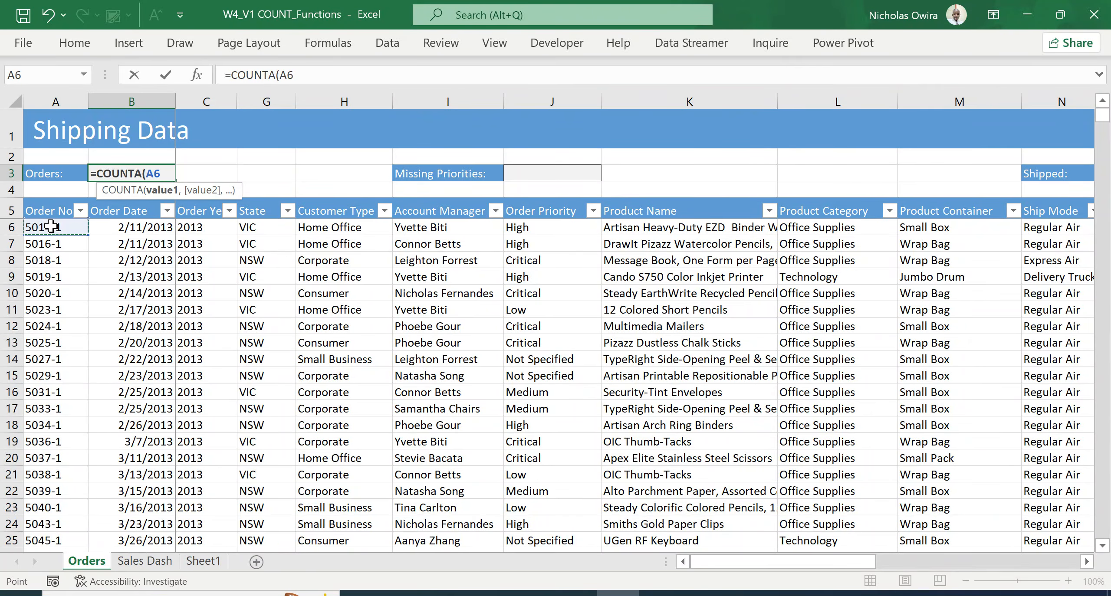
pyautogui.hotkey('ctrl', 'shift', 'Down')
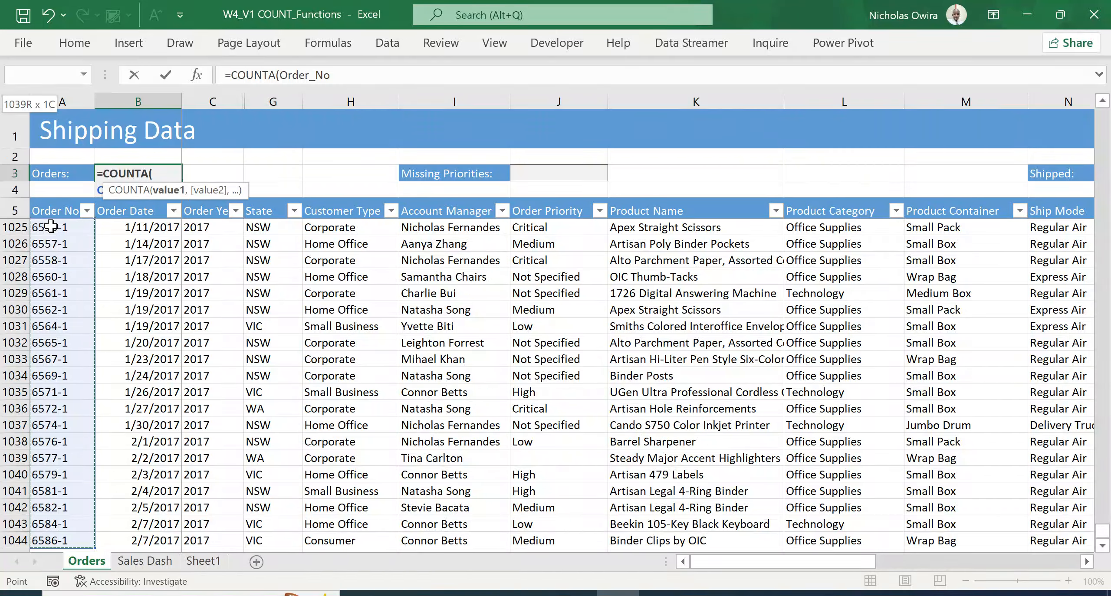
pyautogui.write(')')
pyautogui.press('Return')
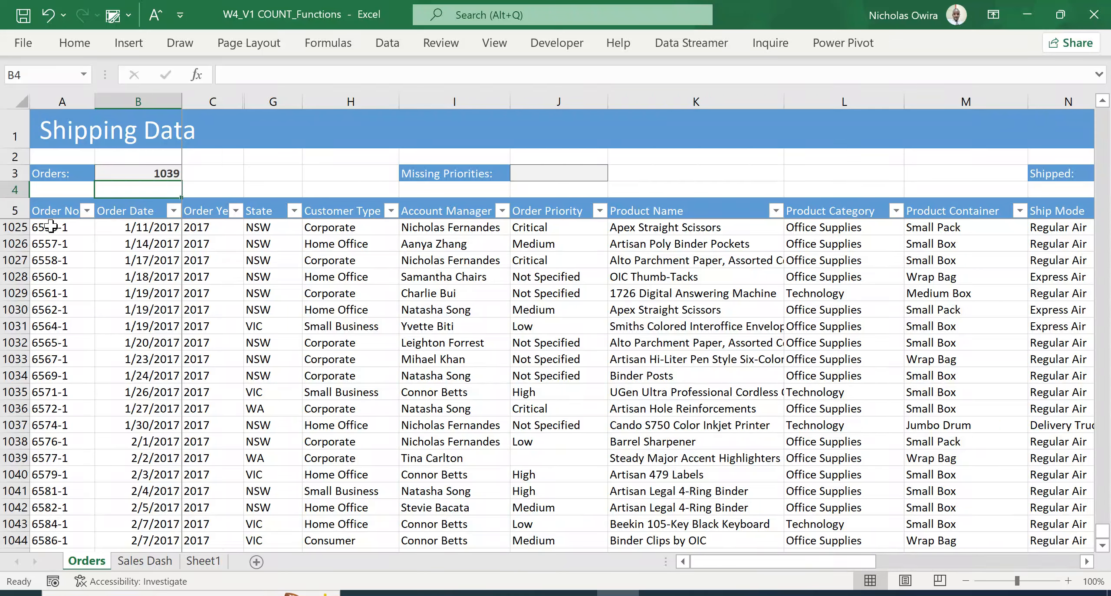
# - Try counting empty order priorities in the Missing Priorities cell J3 with =COUNTBLANK(J6:J1020)
pyautogui.click(558, 175)
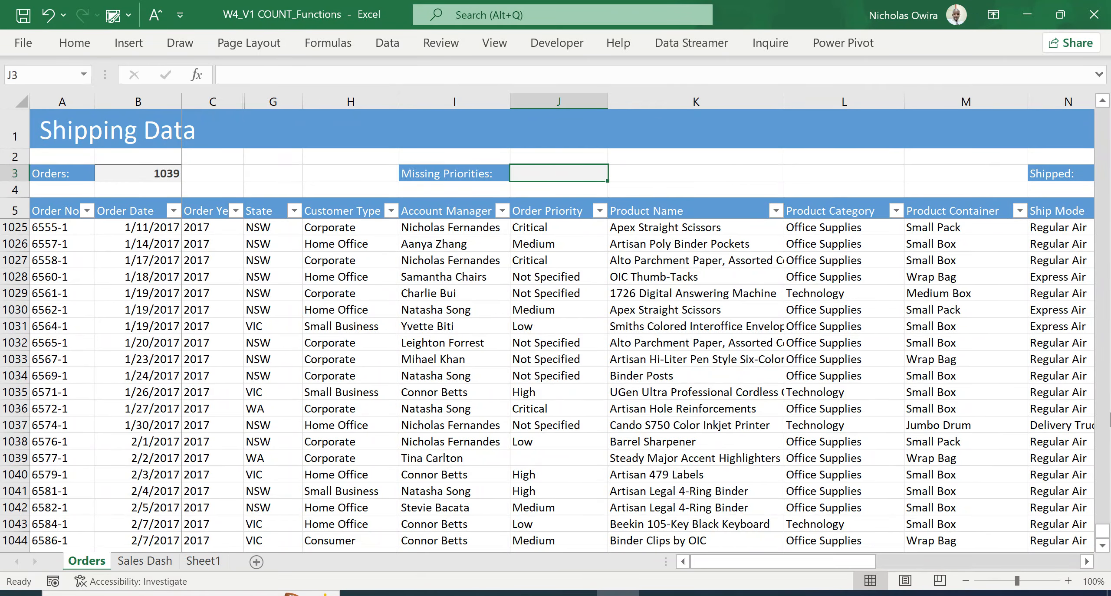
pyautogui.moveTo(1105, 535); pyautogui.dragTo(1059, 4)
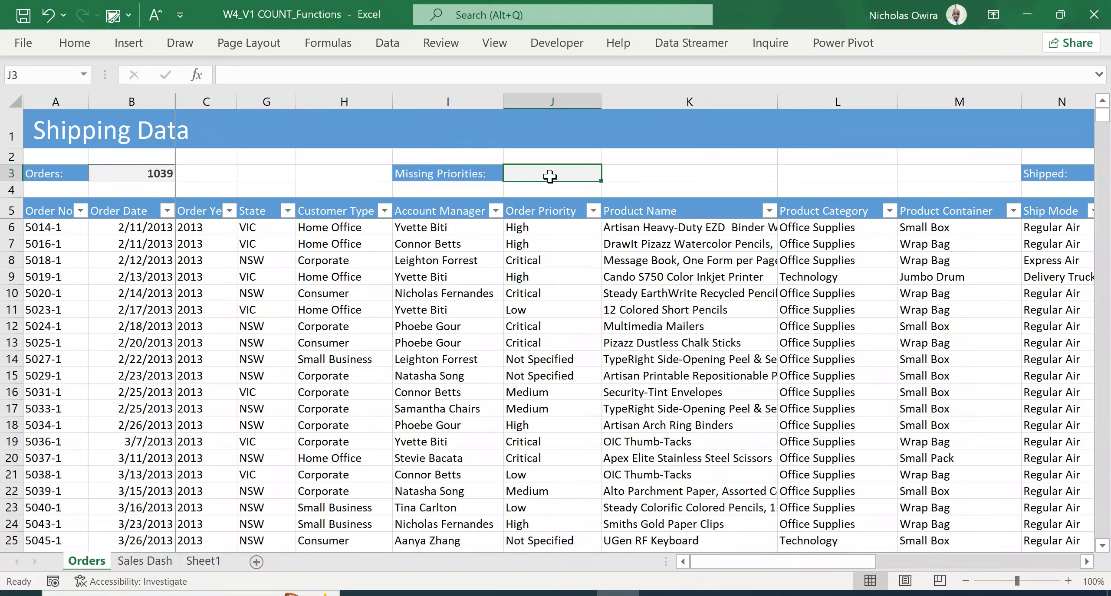
pyautogui.write('=')
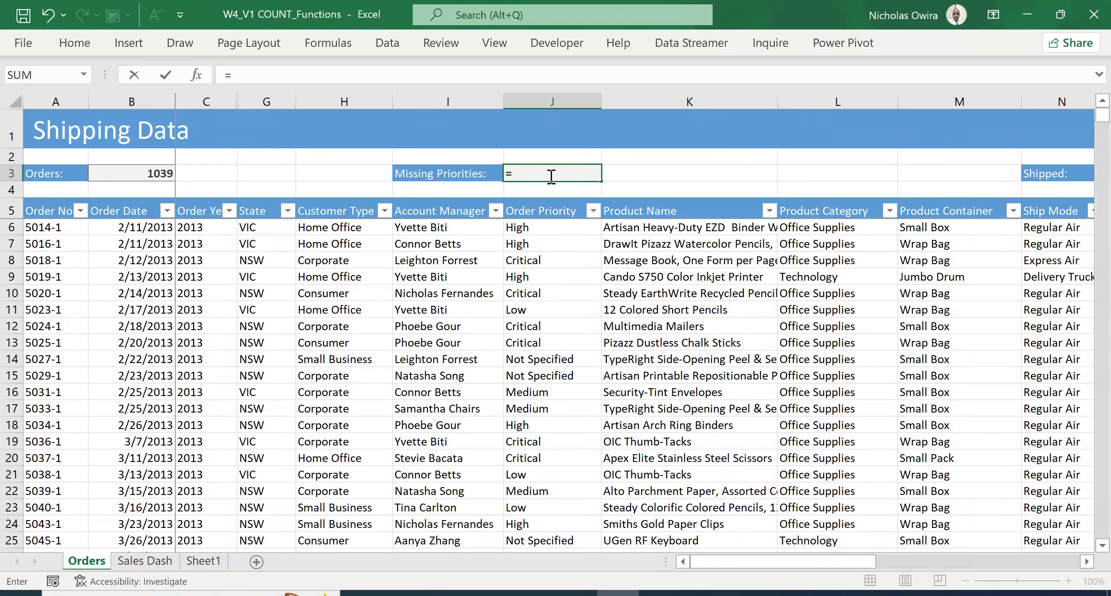
pyautogui.write('count')
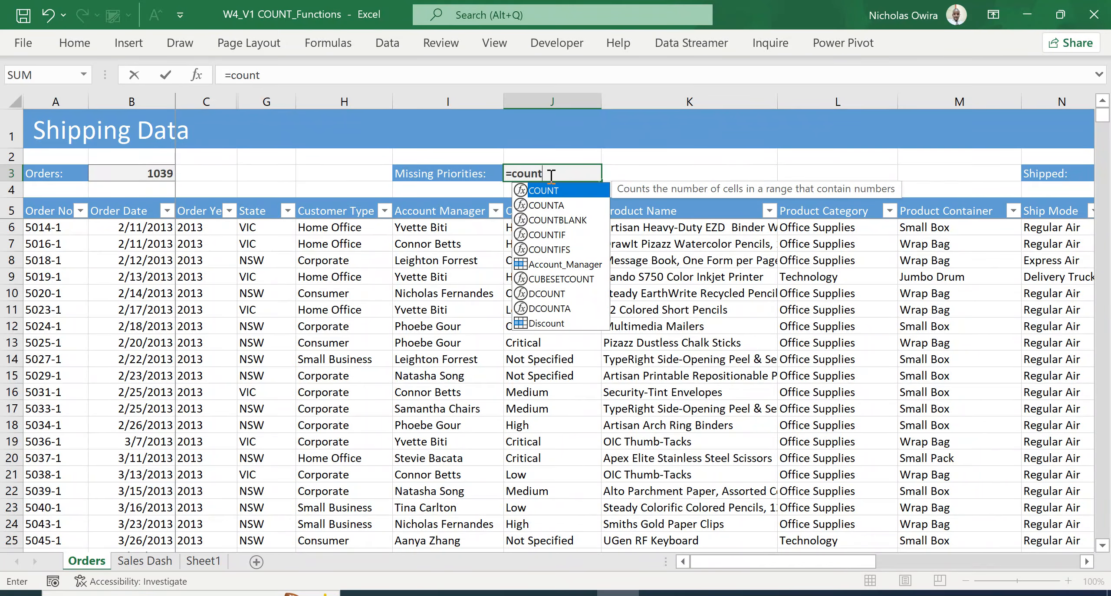
pyautogui.click(557, 221)
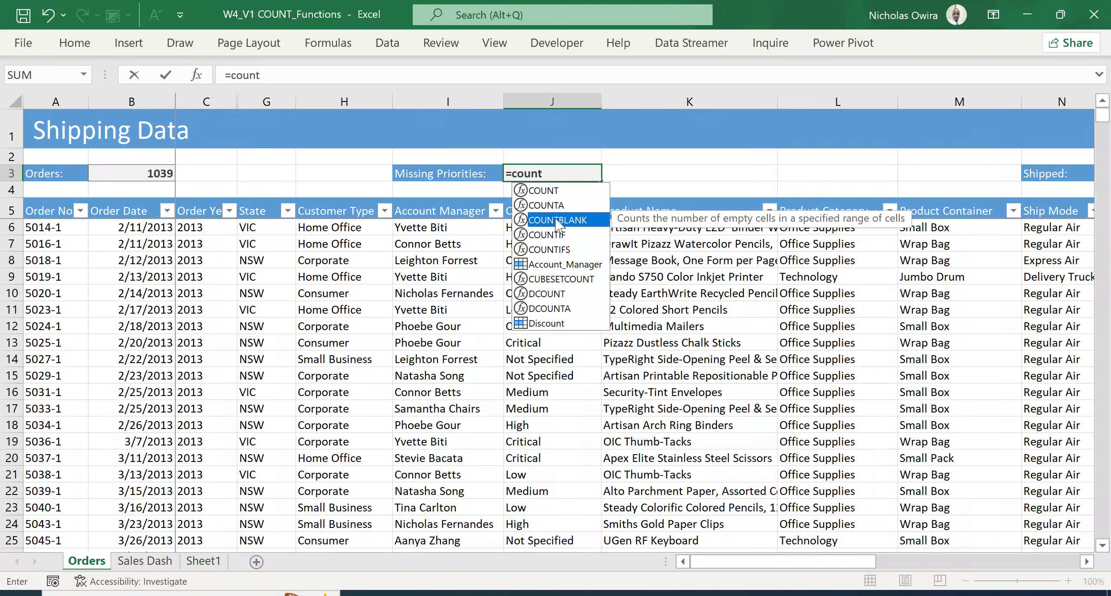
pyautogui.doubleClick(558, 221)
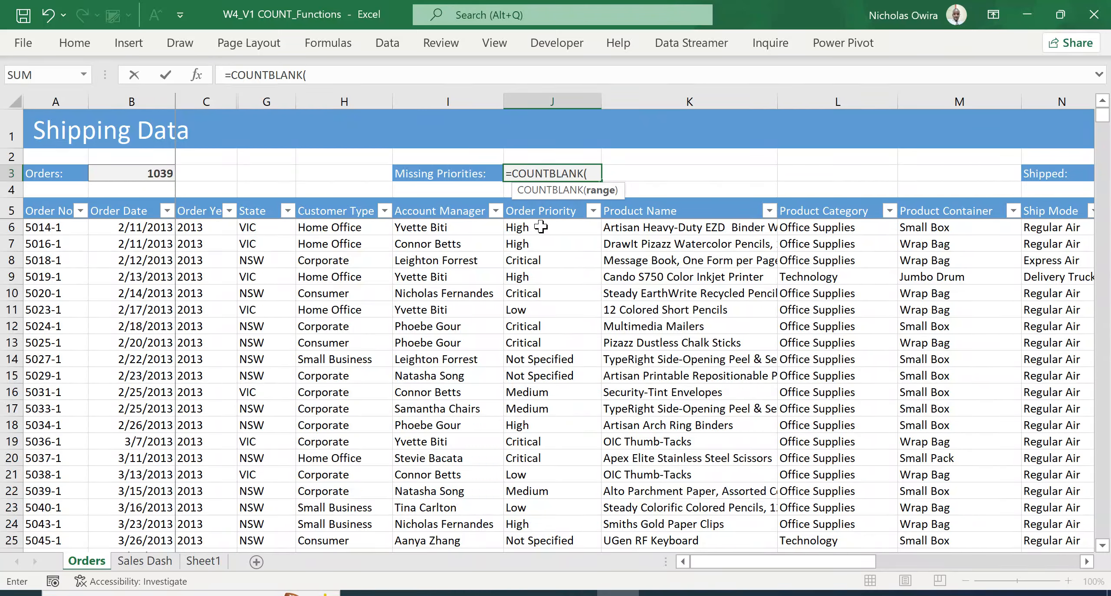
pyautogui.click(540, 226)
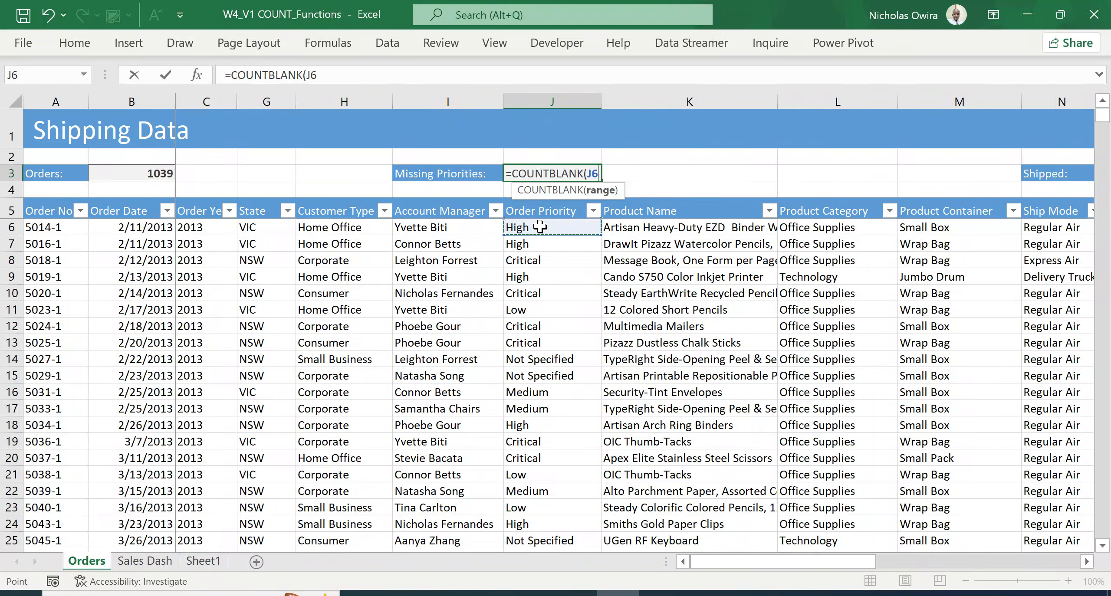
pyautogui.hotkey('ctrl', 'shift', 'Down')
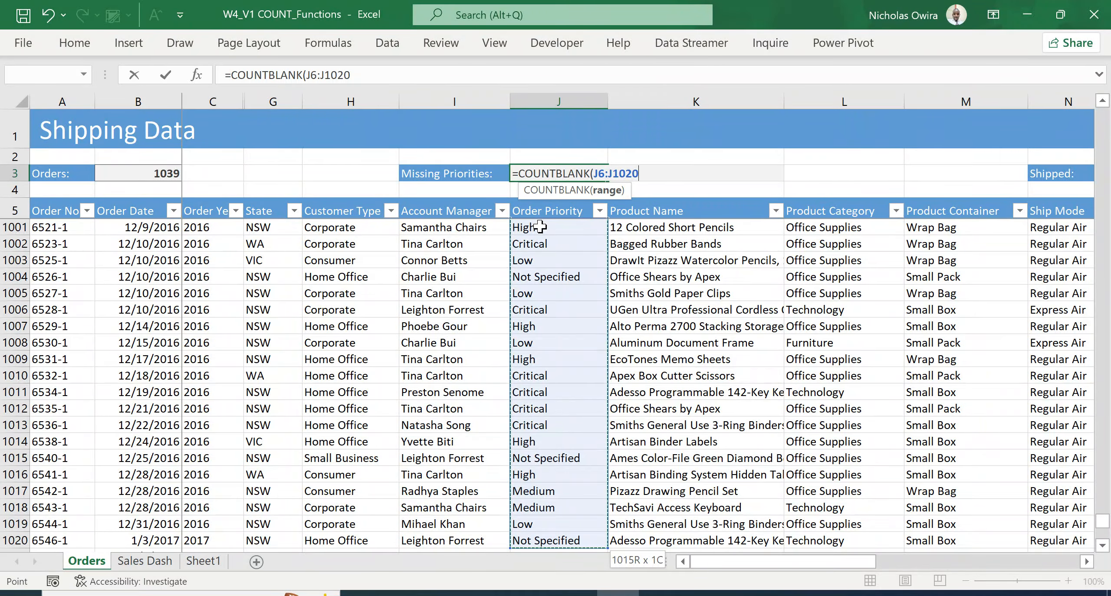
pyautogui.write(')')
pyautogui.press('Return')
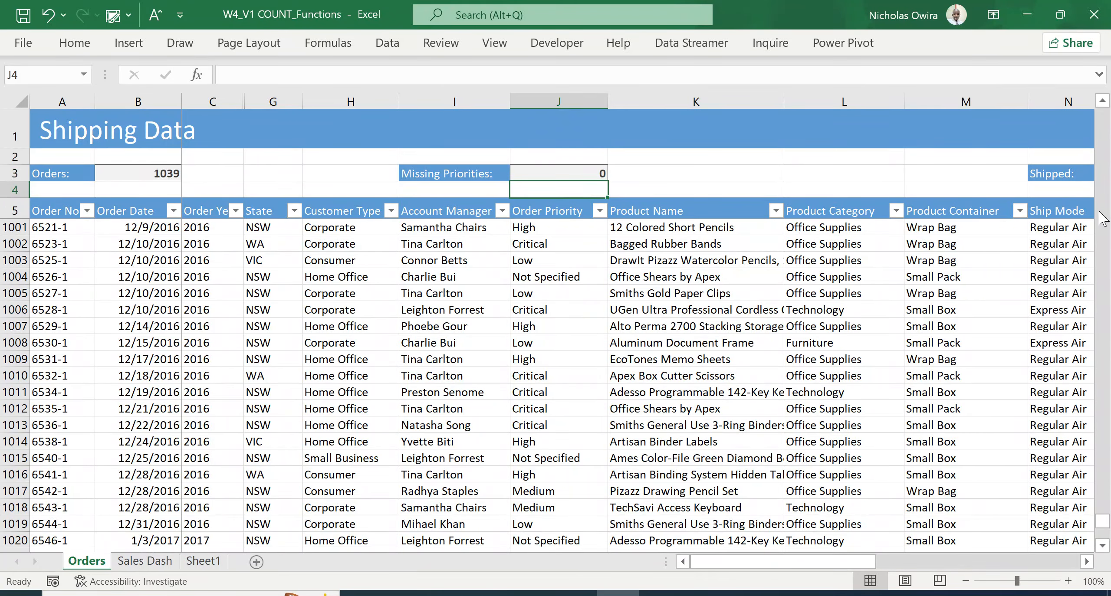
# - Count the empty order priorities in the Missing Priorities cell J3 with the formula =COUNTBLANK(Order_Priority)
pyautogui.scroll(20, 1102, 220)
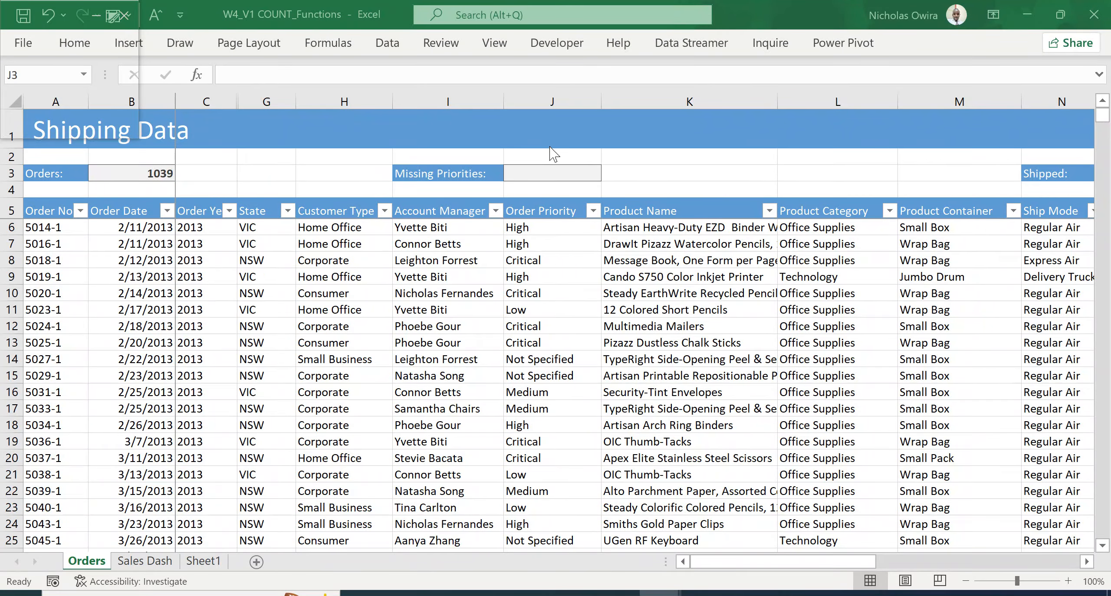
pyautogui.click(546, 175)
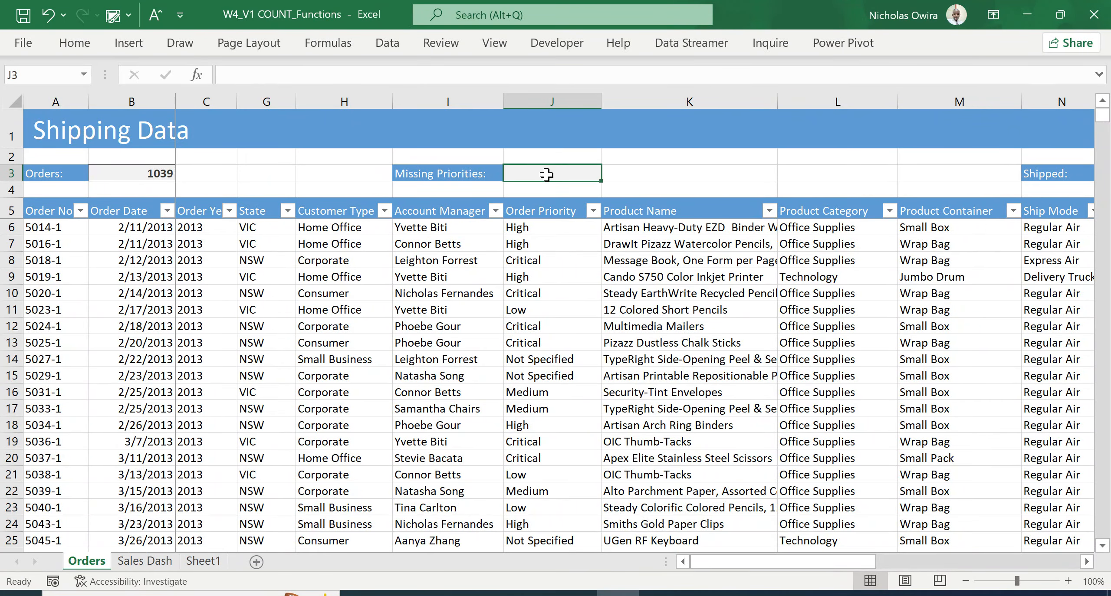
pyautogui.write('=')
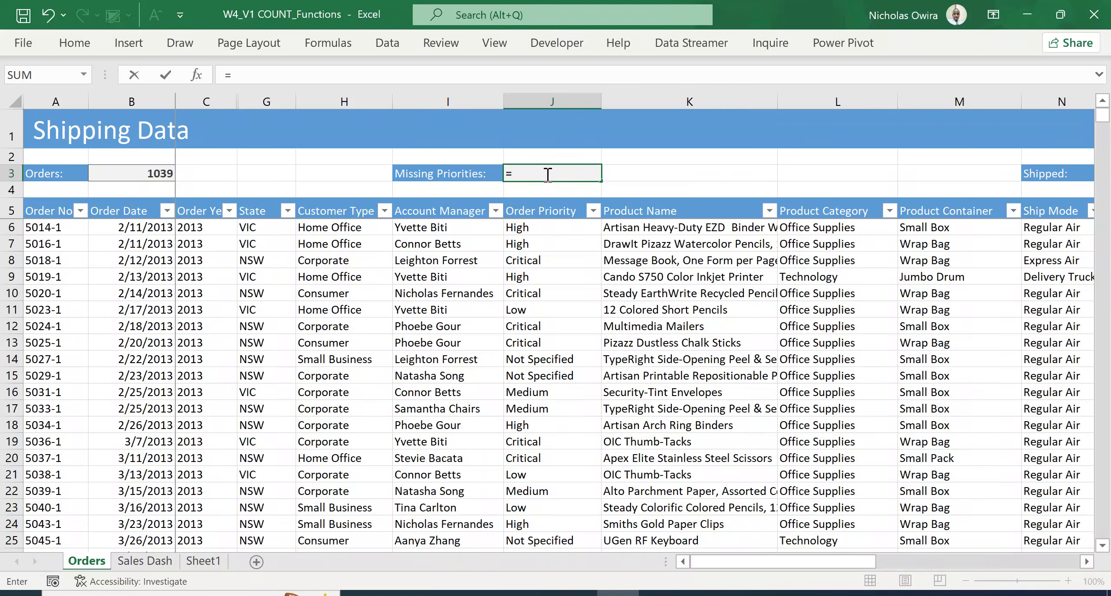
pyautogui.write('countbl')
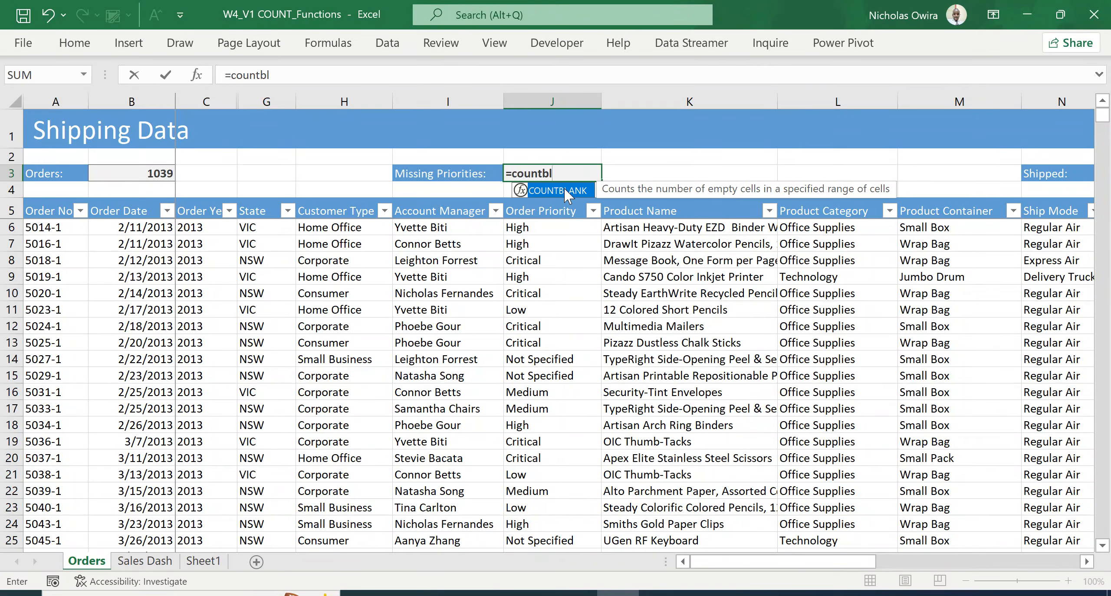
pyautogui.doubleClick(564, 192)
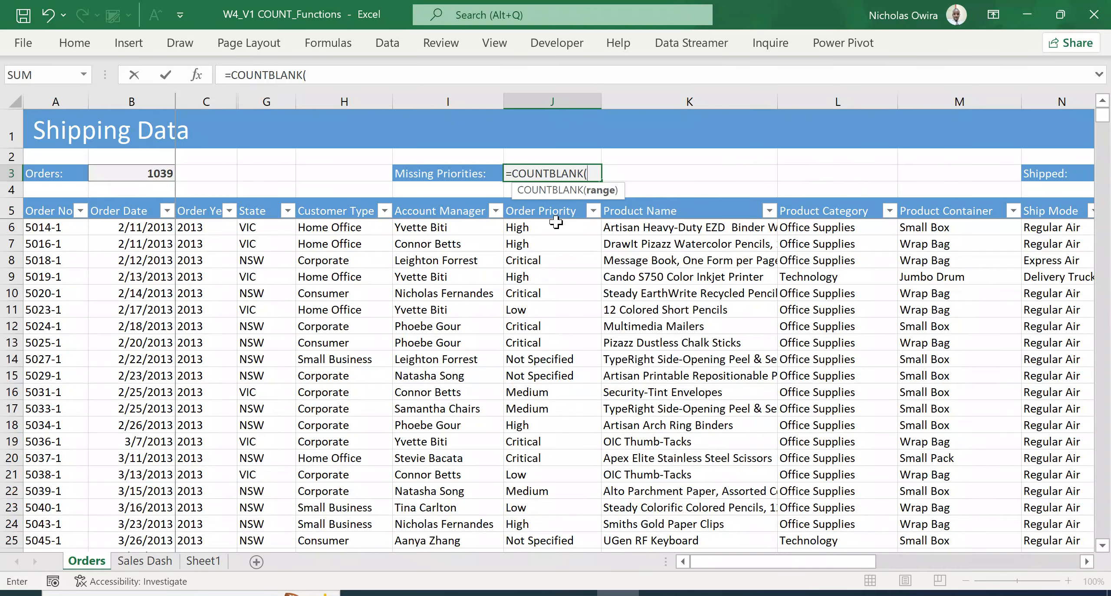
pyautogui.write('orede')
pyautogui.press('BackSpace')
pyautogui.press('BackSpace')
pyautogui.press('BackSpace')
pyautogui.press('BackSpace')
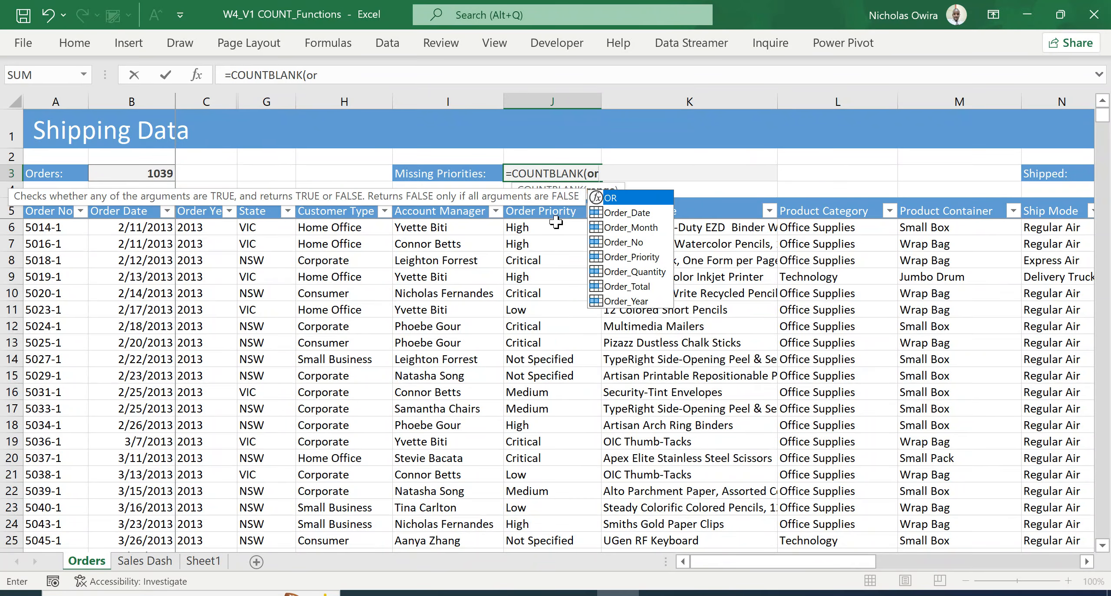
pyautogui.write('rder')
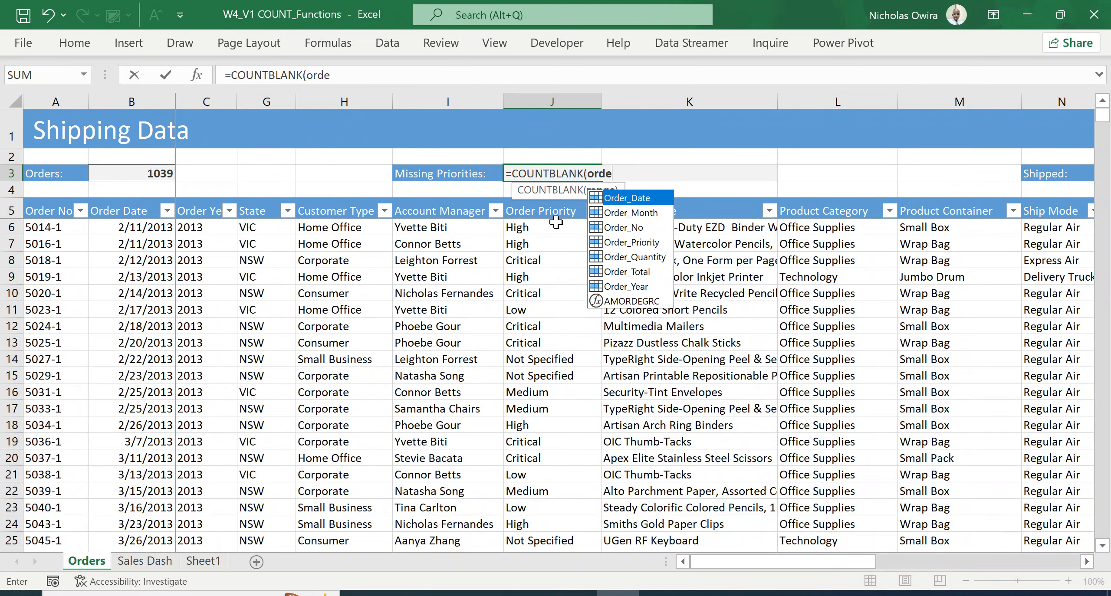
pyautogui.doubleClick(636, 242)
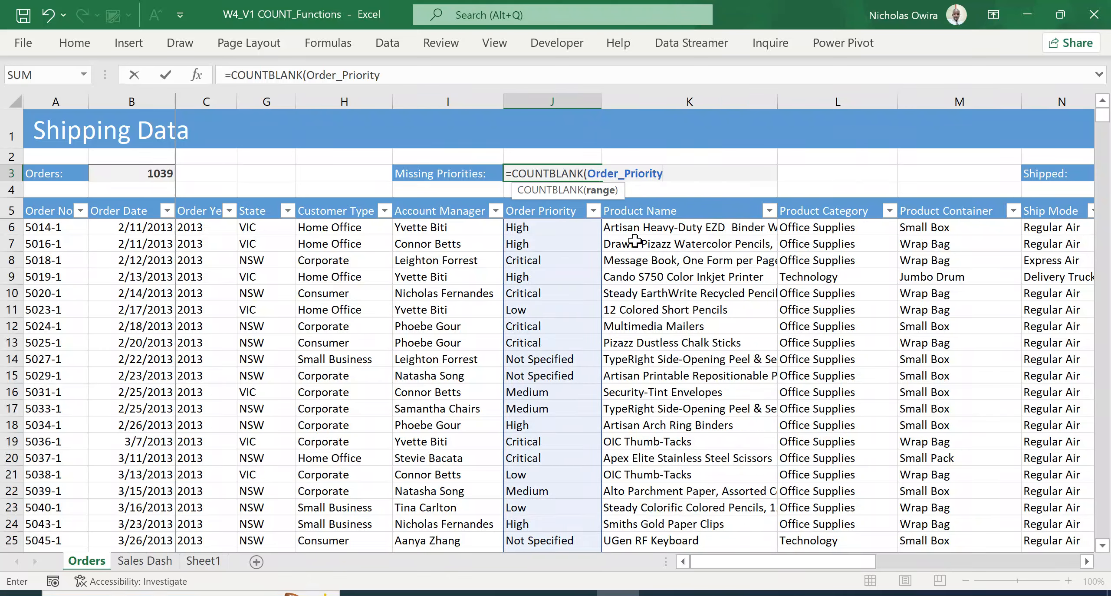
pyautogui.write(')')
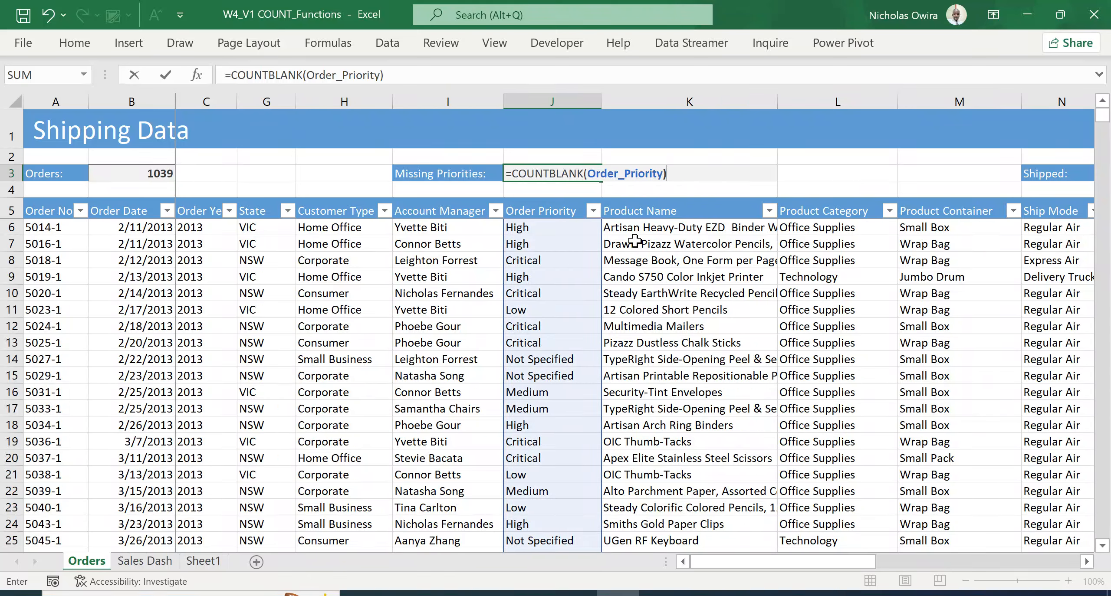
pyautogui.press('Return')
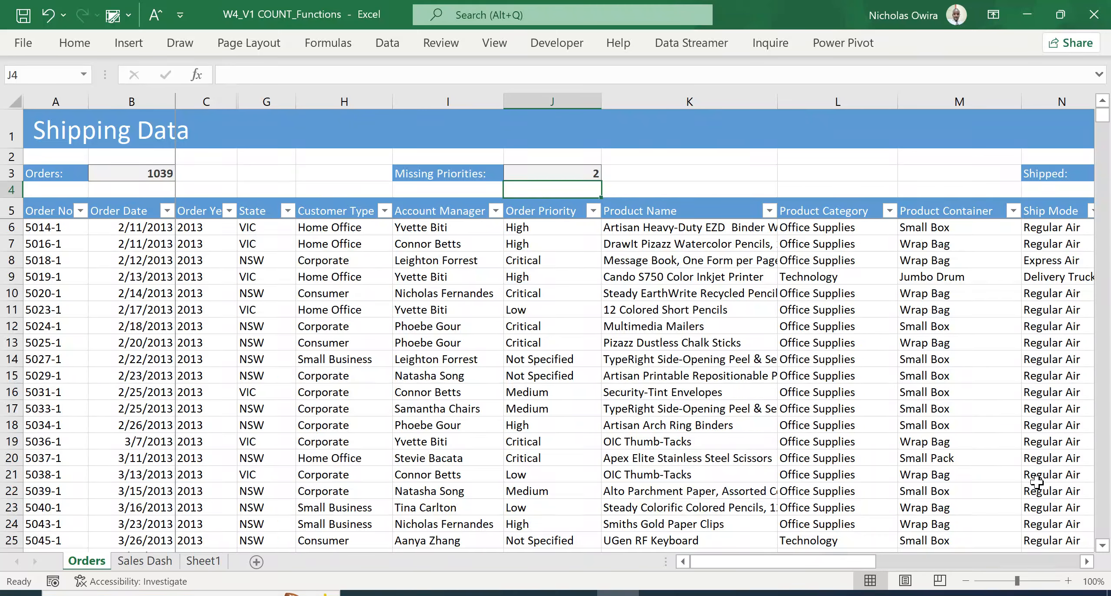
# - Enter the formula =COUNT(Order_Date) in the Shipped cell O3
pyautogui.click(1087, 563)
pyautogui.click(1088, 563)
pyautogui.click(1088, 562)
pyautogui.click(1087, 563)
pyautogui.click(1088, 563)
pyautogui.click(1088, 563)
pyautogui.click(1088, 563)
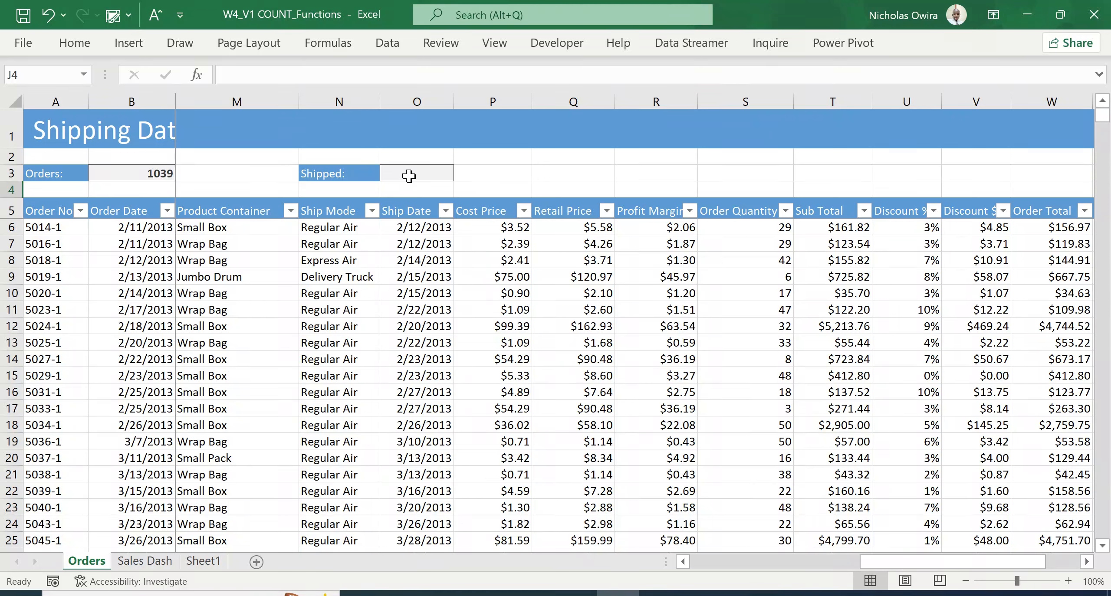
pyautogui.click(409, 176)
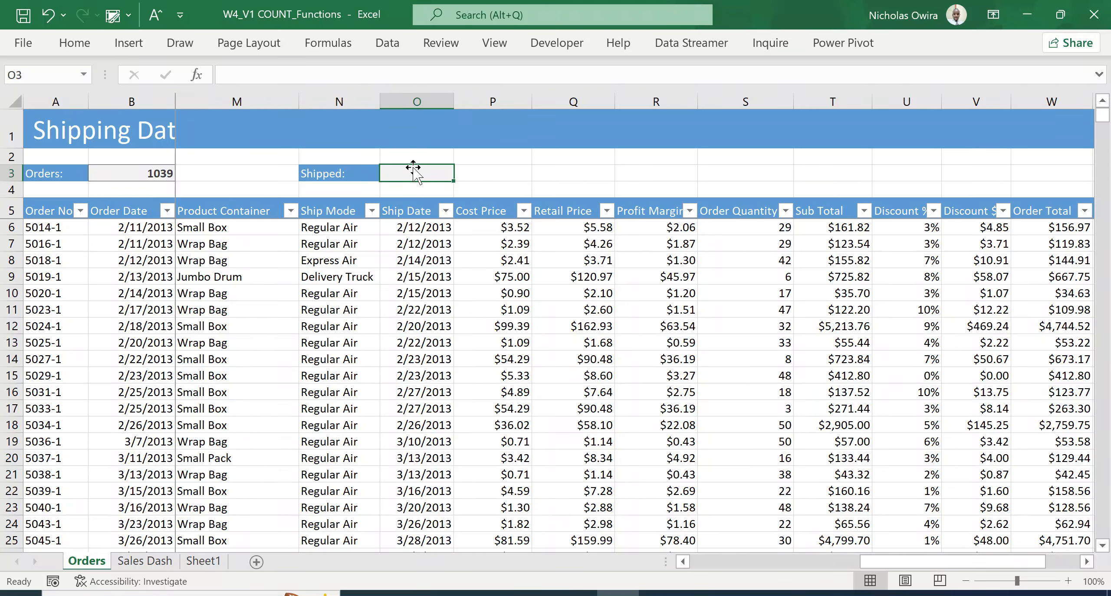
pyautogui.write('=')
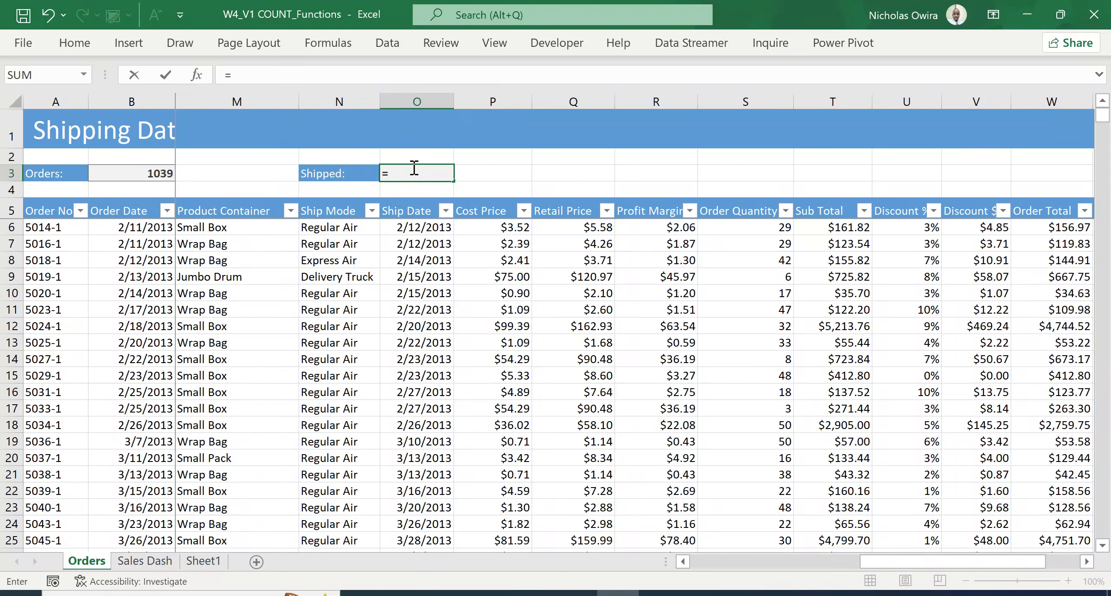
pyautogui.write('count')
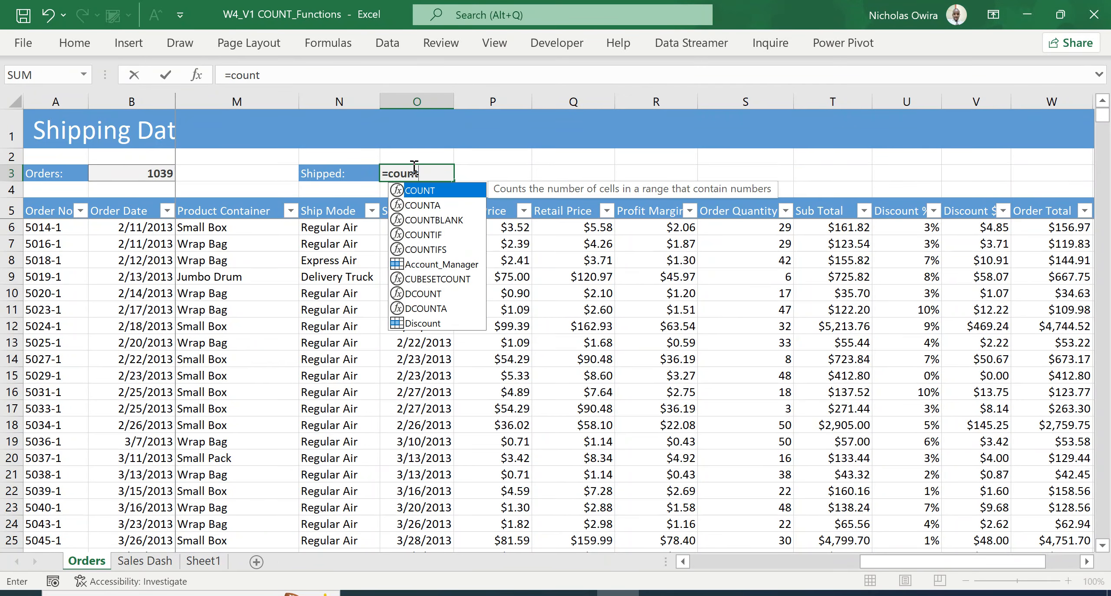
pyautogui.doubleClick(435, 195)
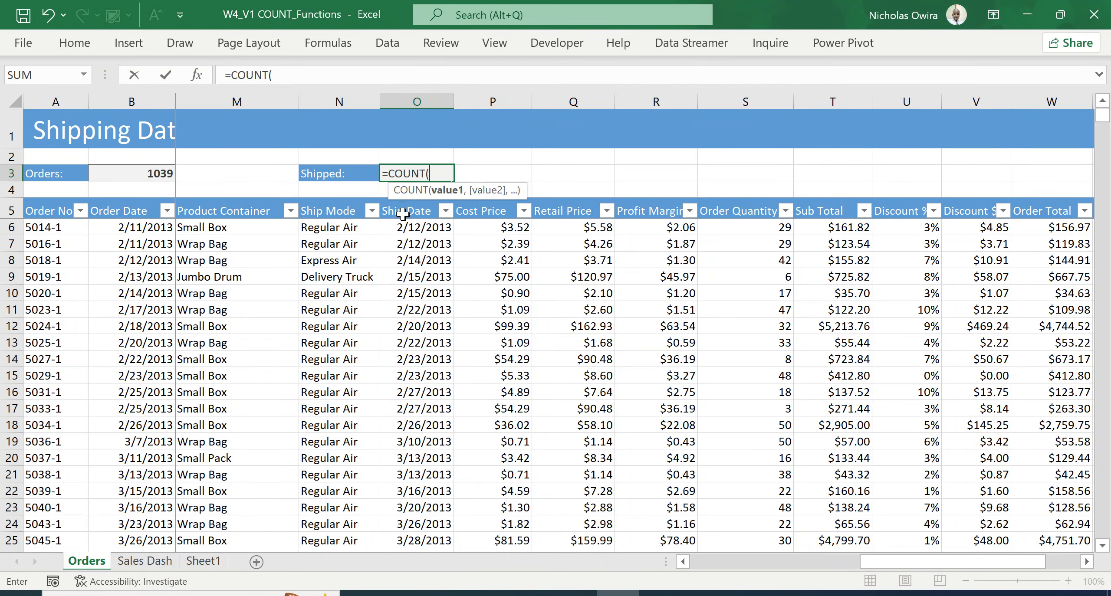
pyautogui.write('order')
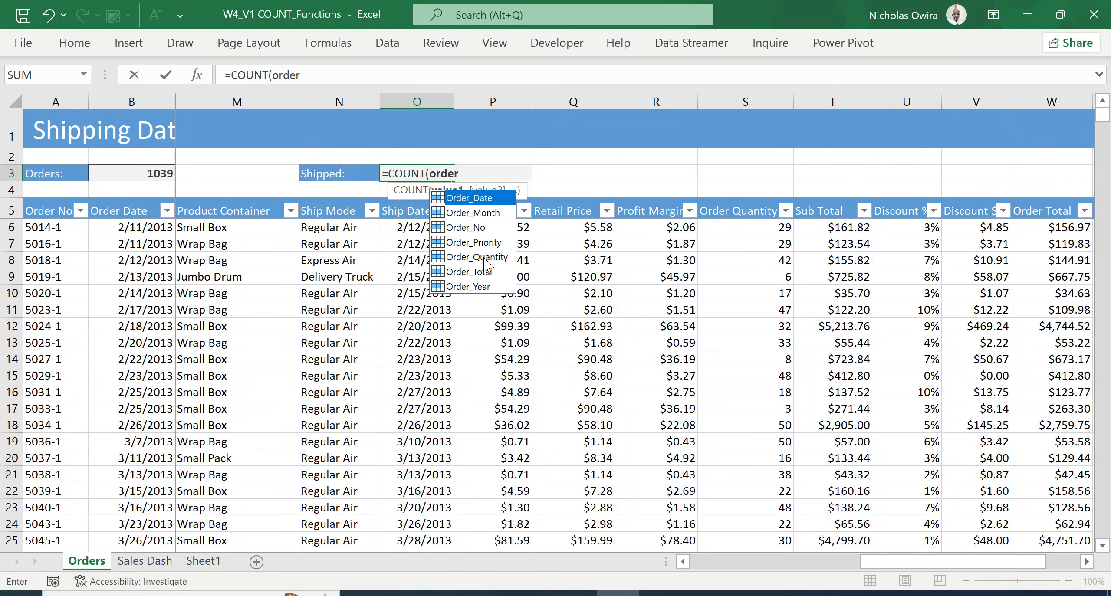
pyautogui.doubleClick(473, 199)
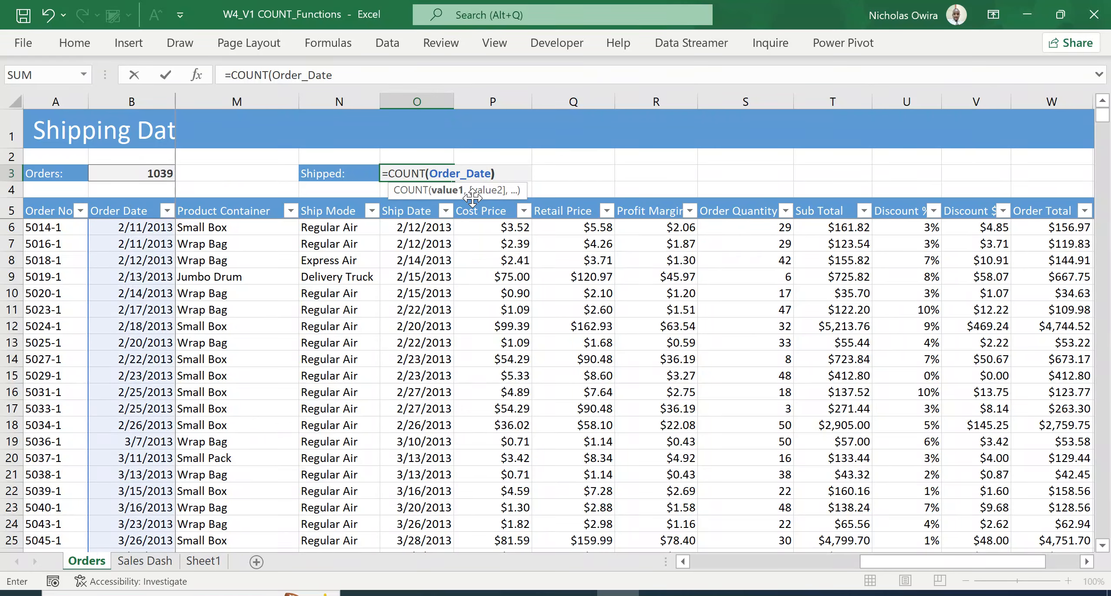
pyautogui.write(')')
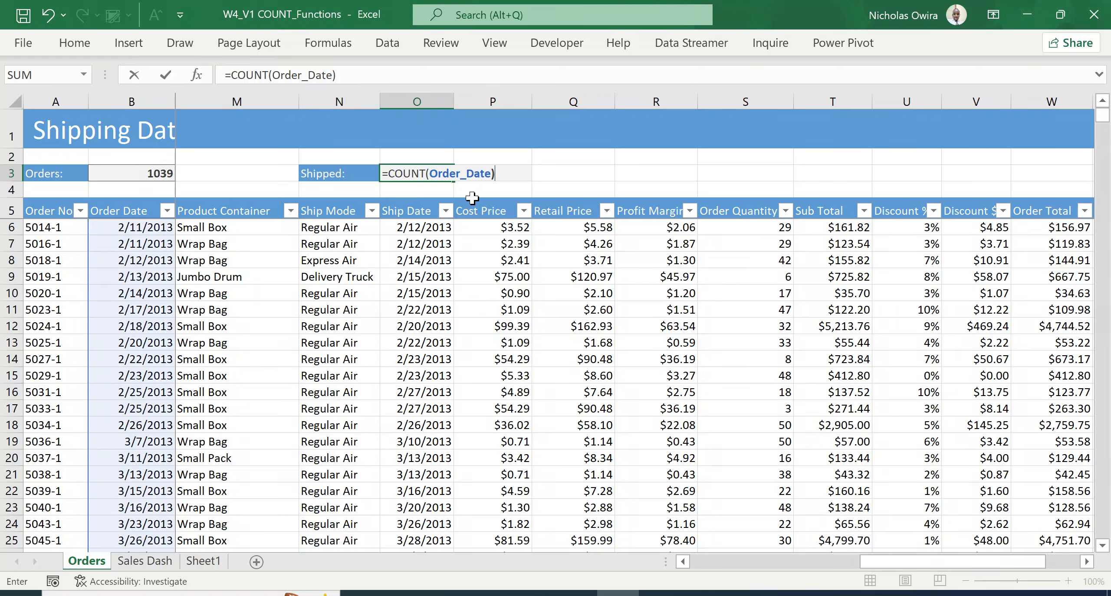
pyautogui.press('Return')
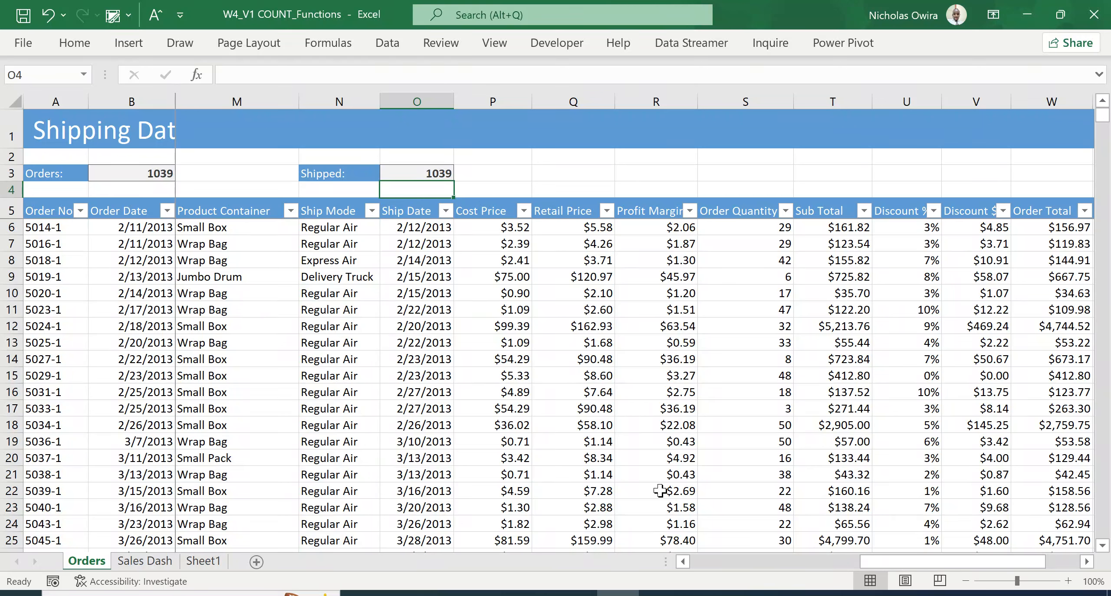
# - Change the formula in O3 to =COUNT(Ship_Date) to count the orders that have a ship date
pyautogui.doubleClick(434, 173)
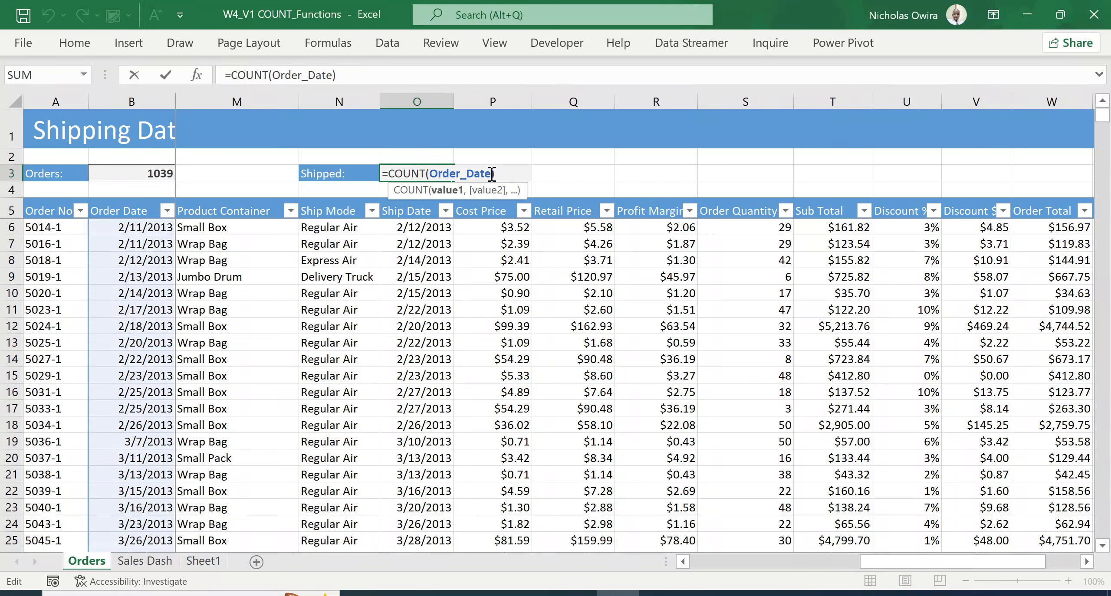
pyautogui.press('BackSpace')
pyautogui.press('BackSpace')
pyautogui.press('BackSpace')
pyautogui.press('BackSpace')
pyautogui.press('BackSpace')
pyautogui.press('BackSpace')
pyautogui.press('BackSpace')
pyautogui.press('BackSpace')
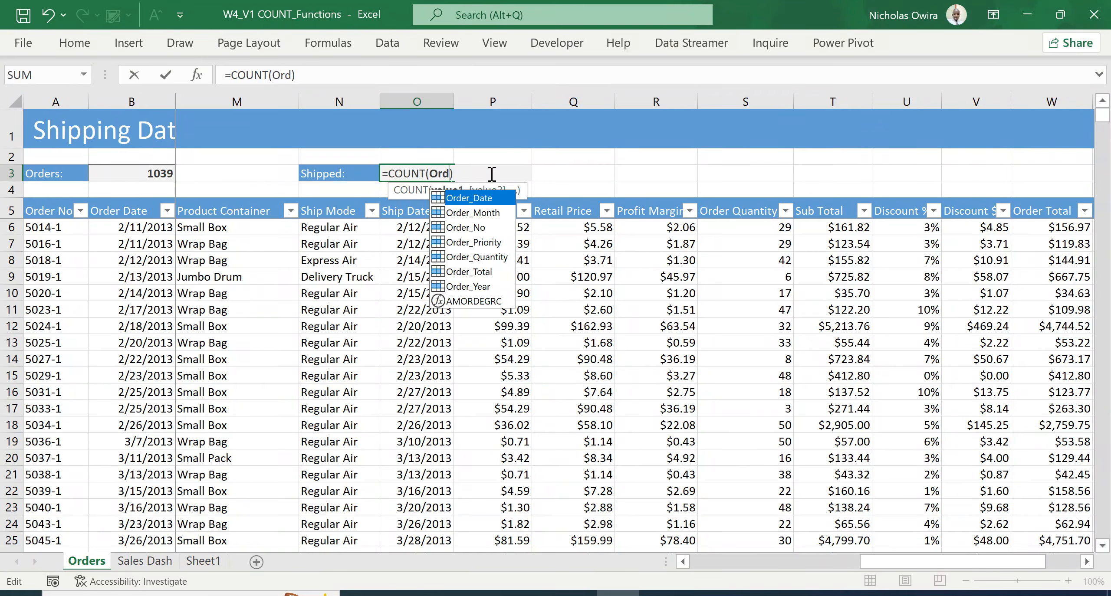
pyautogui.press('BackSpace')
pyautogui.press('BackSpace')
pyautogui.write('ship')
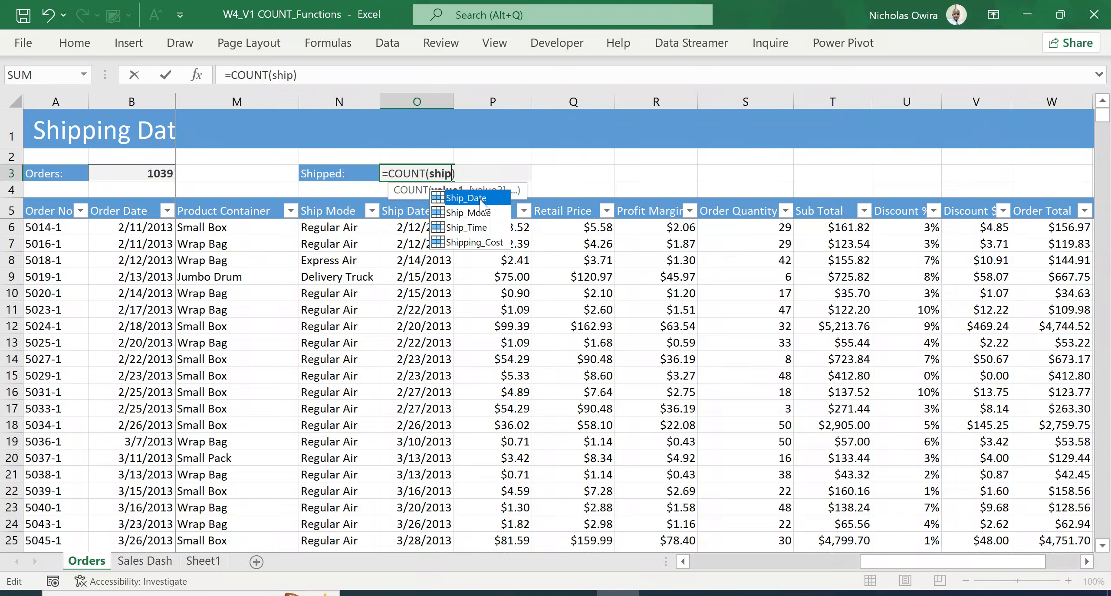
pyautogui.doubleClick(479, 198)
pyautogui.press('Return')
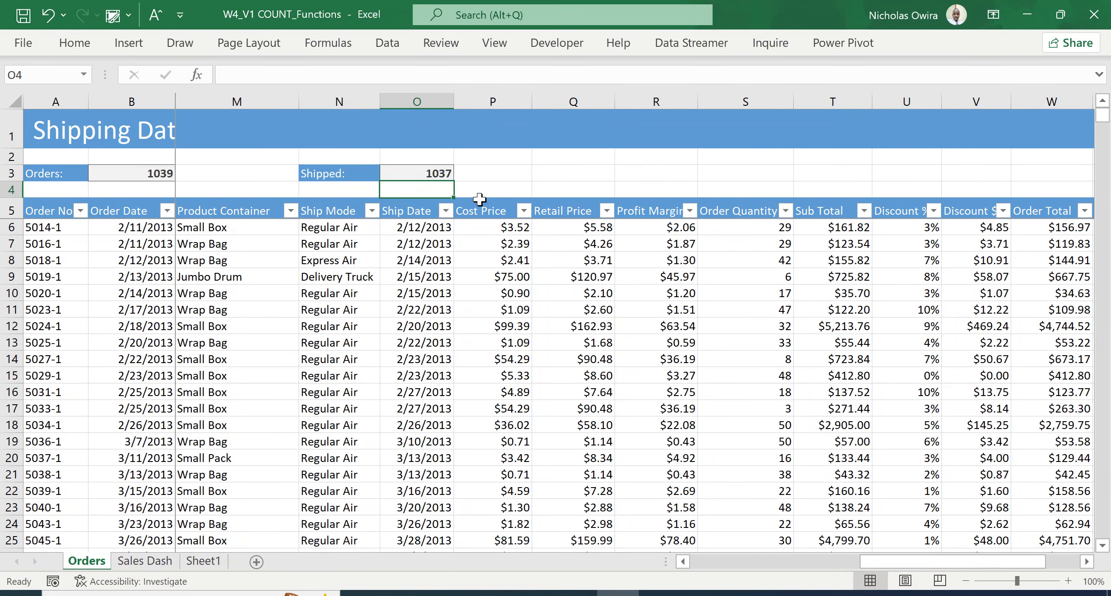
# - Start a COUNTIFS formula for the number of VIC orders in cell B5 of the Sales Dash sheet
pyautogui.click(158, 561)
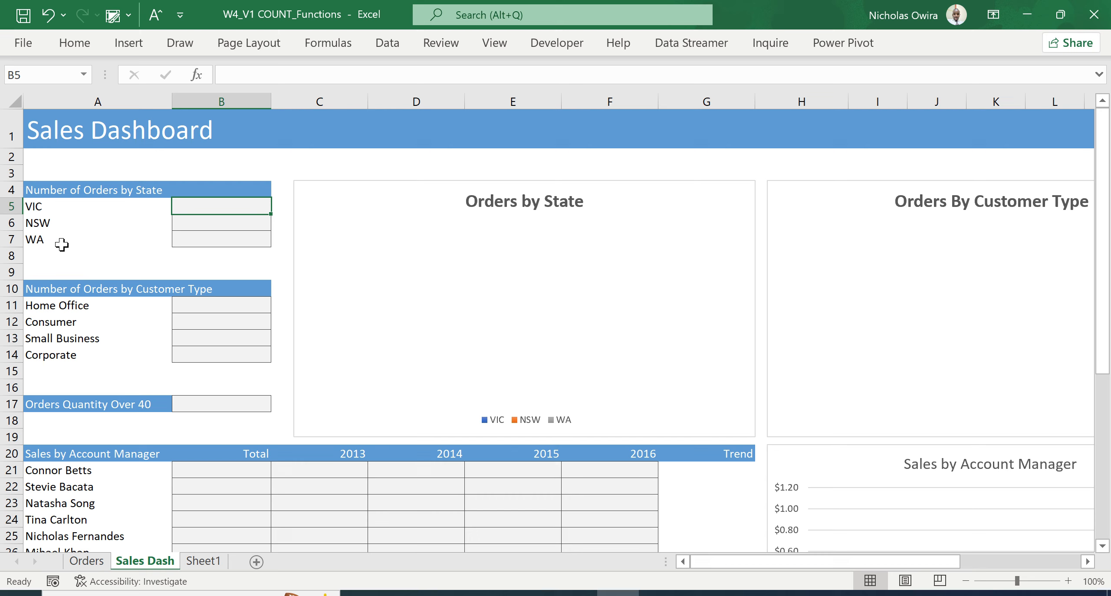
pyautogui.click(200, 222)
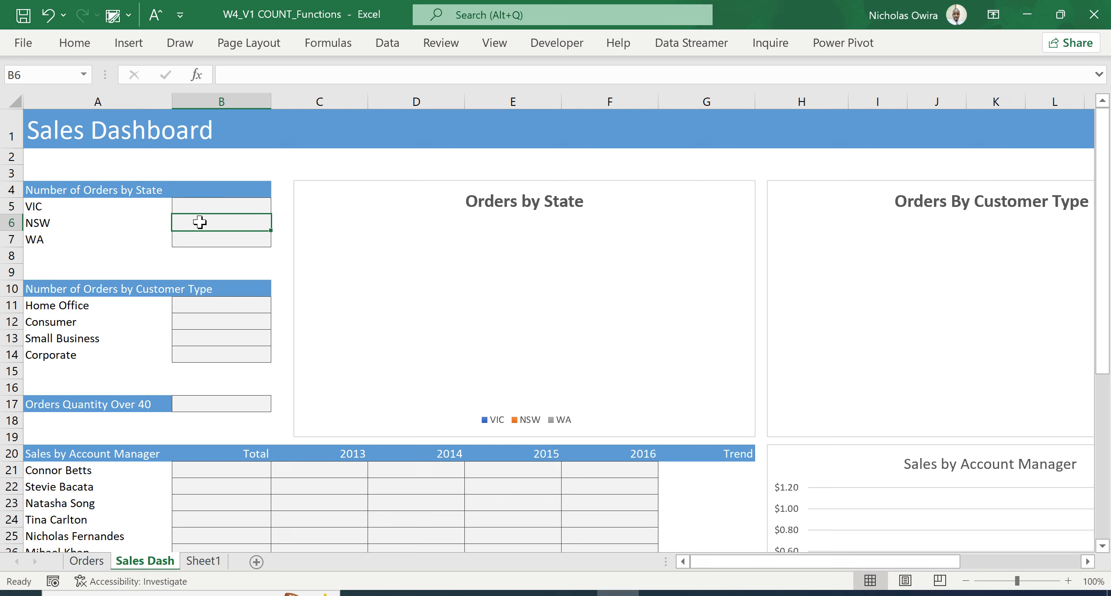
pyautogui.click(202, 206)
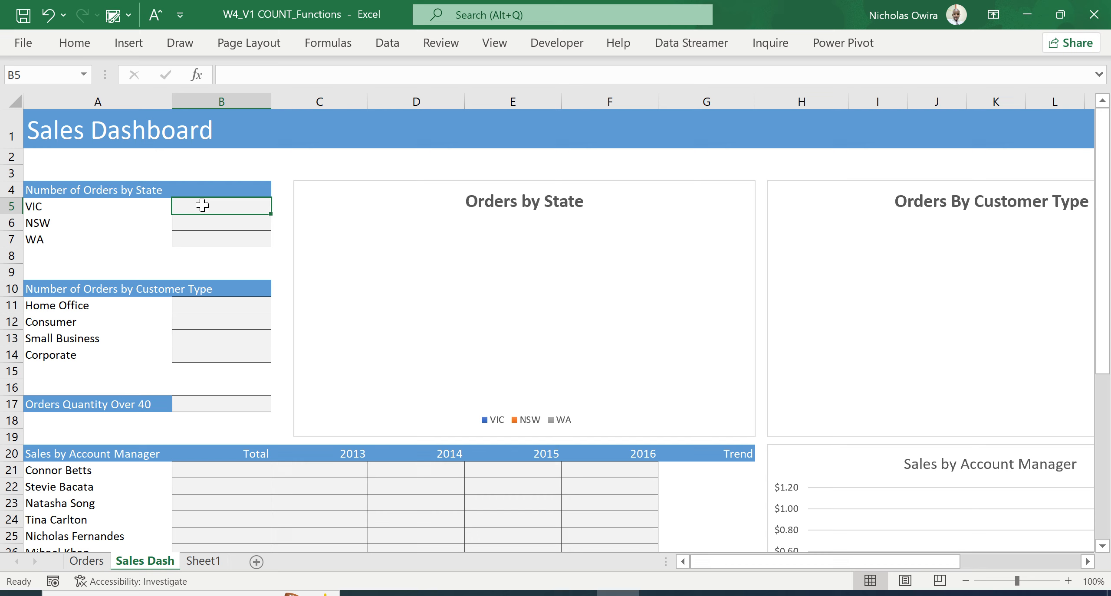
pyautogui.write('=')
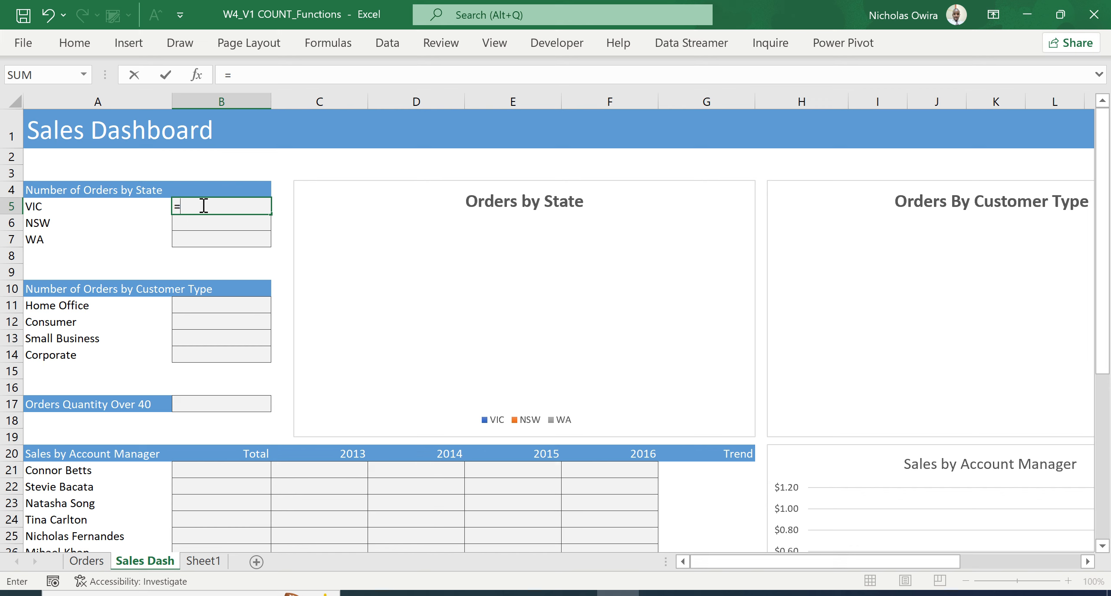
pyautogui.write('count')
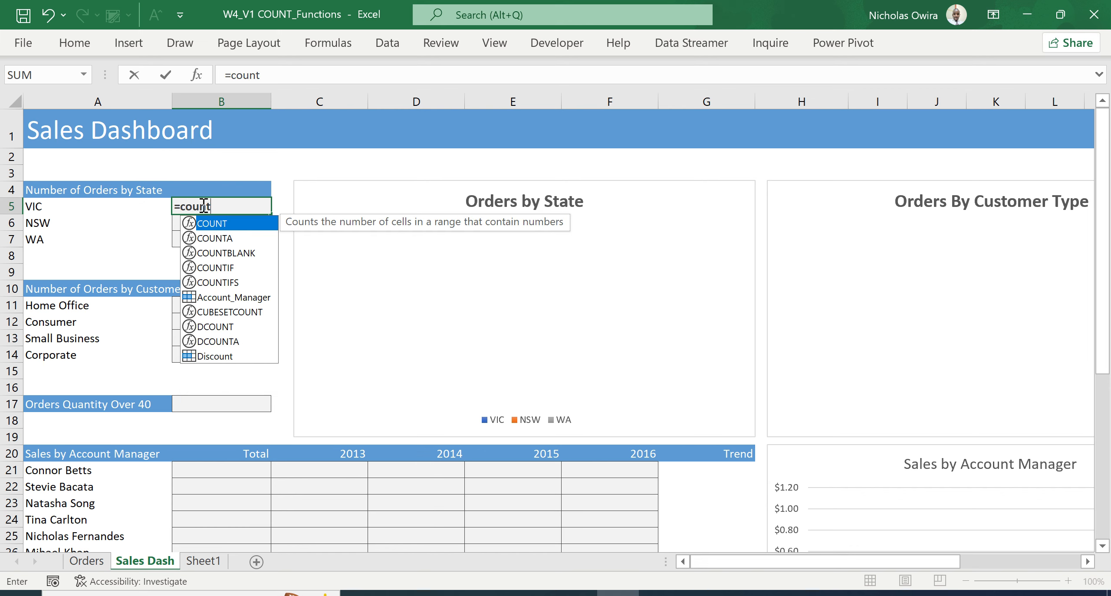
pyautogui.write('ifs')
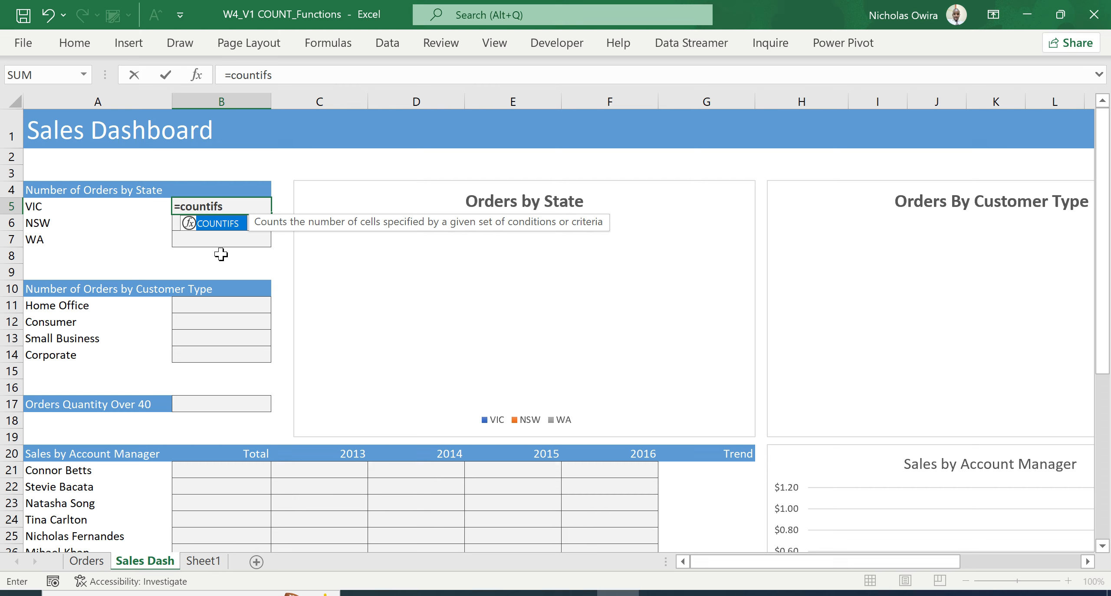
pyautogui.doubleClick(220, 224)
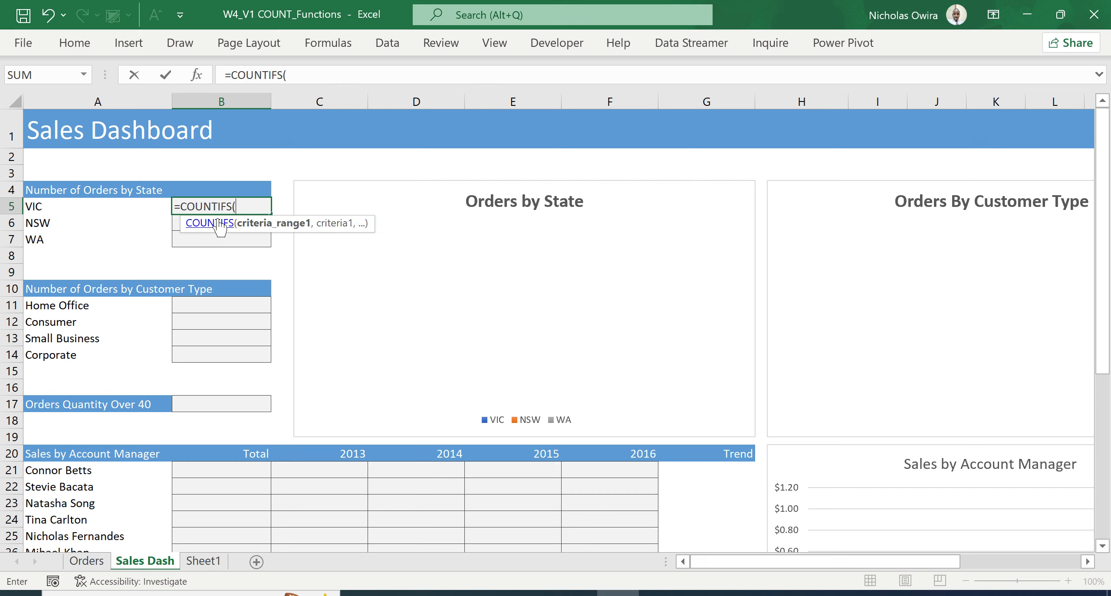
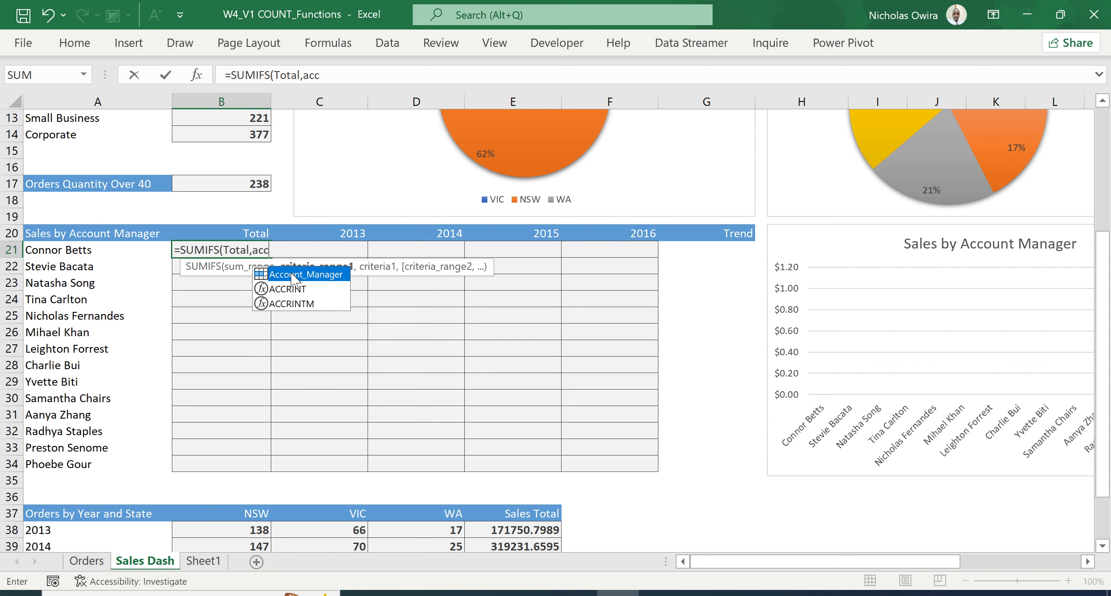
# - Complete the first account manager's sales total in B21 as =SUMIFS(Total,Account_Manager,A21)
pyautogui.doubleClick(292, 277)
pyautogui.write(',')
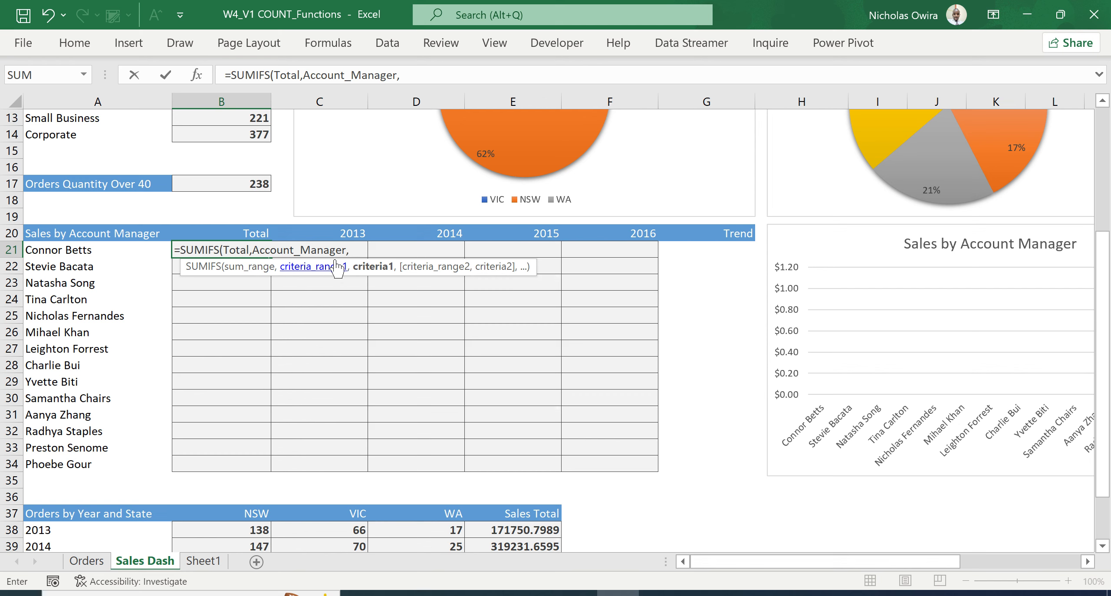
pyautogui.click(42, 251)
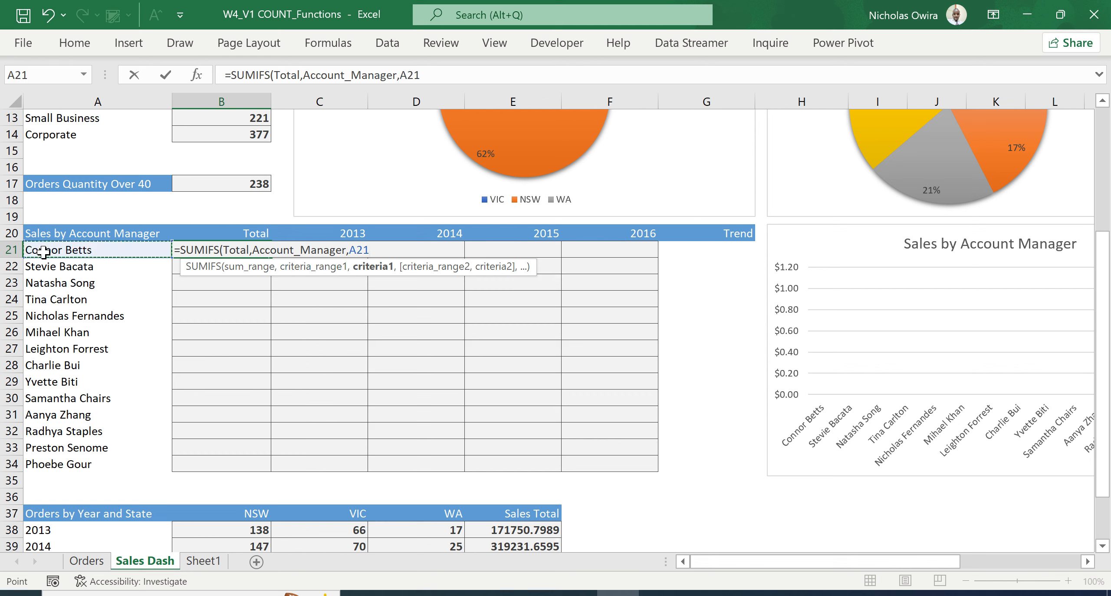
pyautogui.write(')')
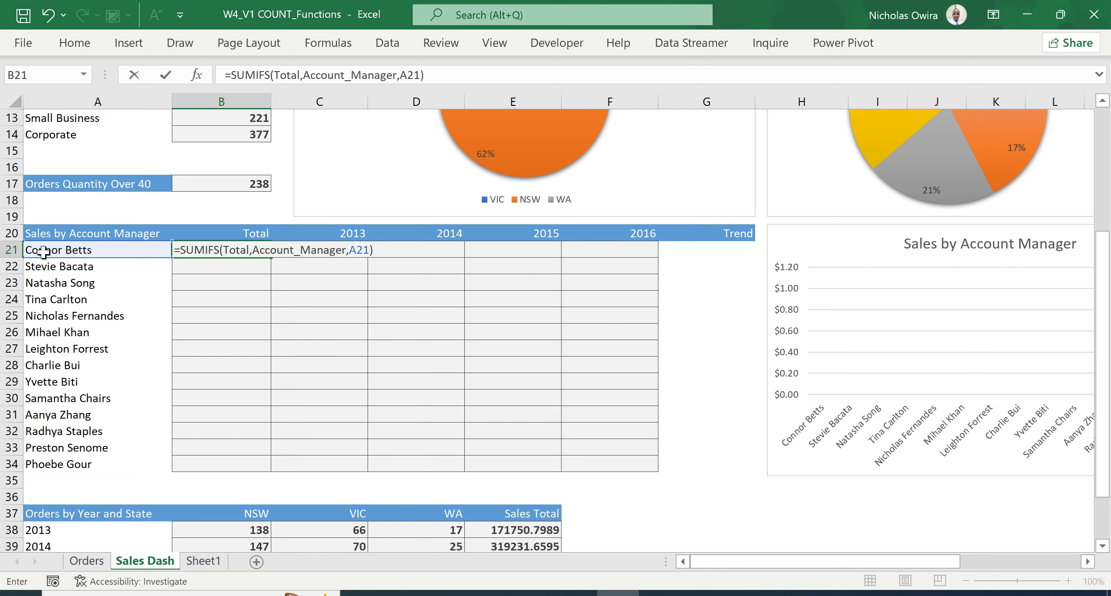
pyautogui.press('Return')
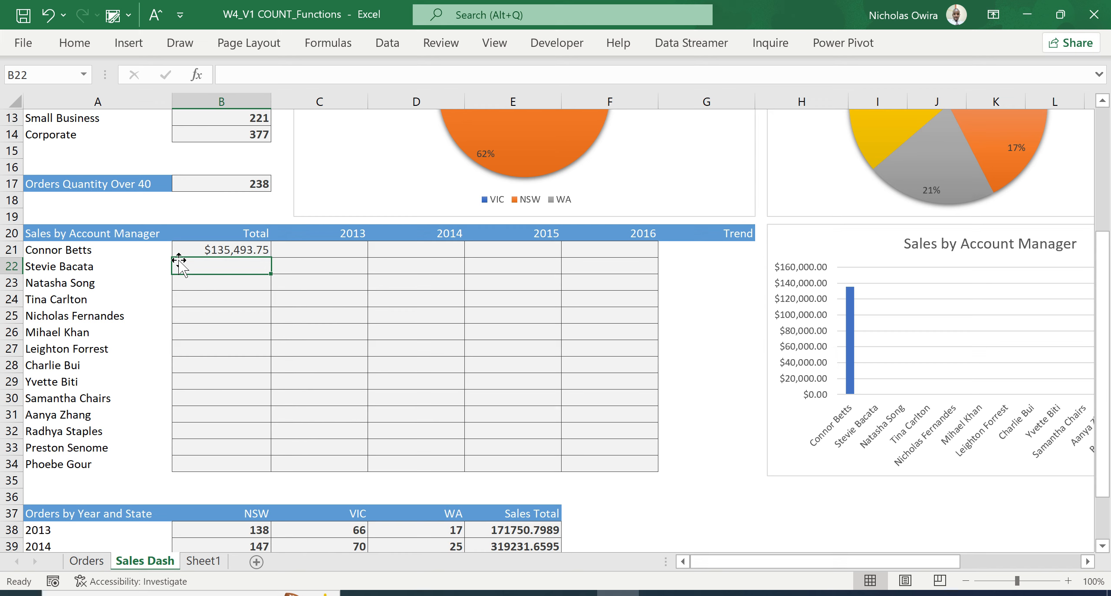
# - Fill the total sales formula in B21 down through B34 for all account managers
pyautogui.click(241, 250)
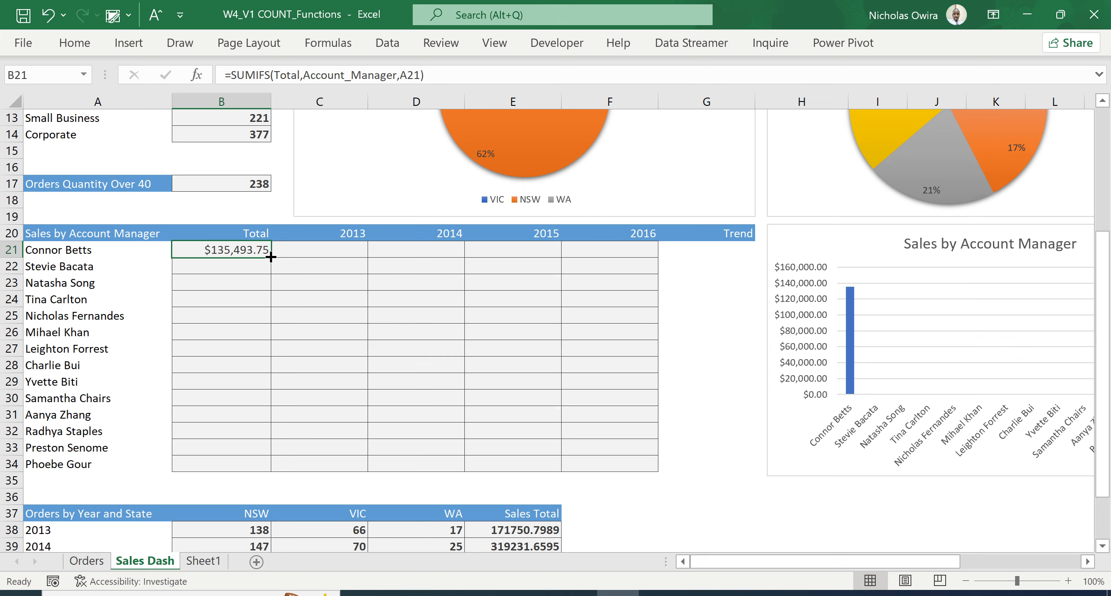
pyautogui.moveTo(271, 257); pyautogui.dragTo(260, 471)
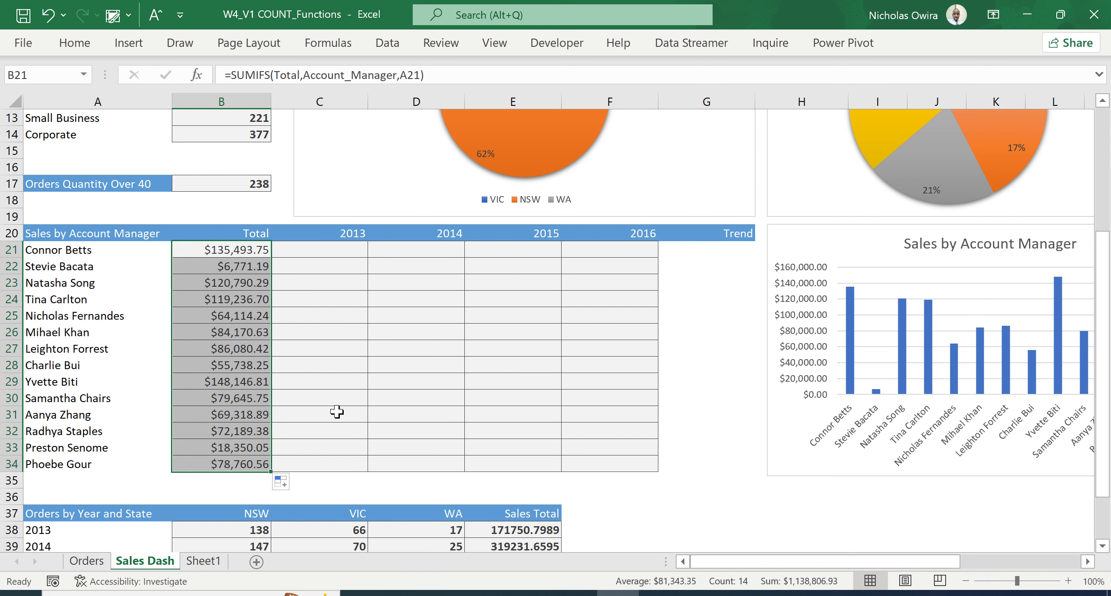
pyautogui.click(321, 402)
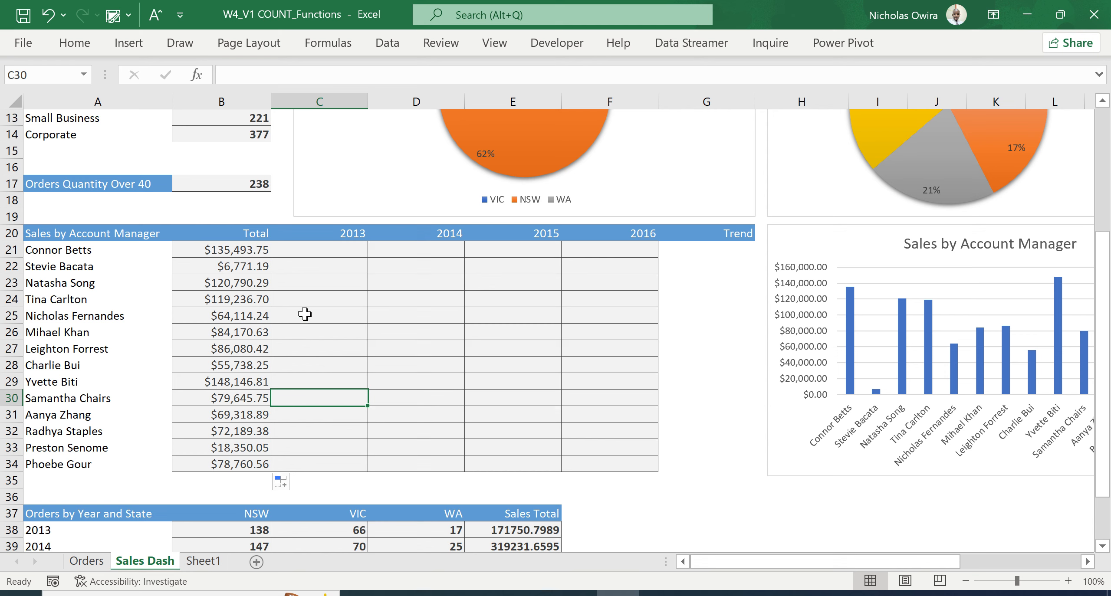
# - Start a formula in C21 that sums Total where Account_Manager matches A21: =SUMIFS(Total,Account_Manager,A21, with room for a second criterion
pyautogui.click(314, 251)
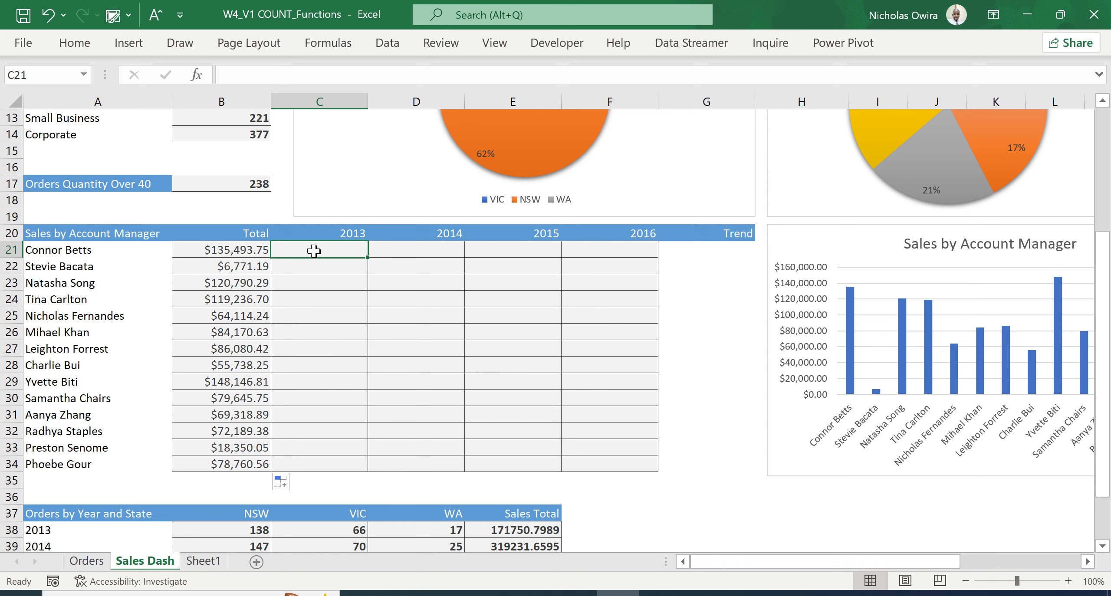
pyautogui.write('=')
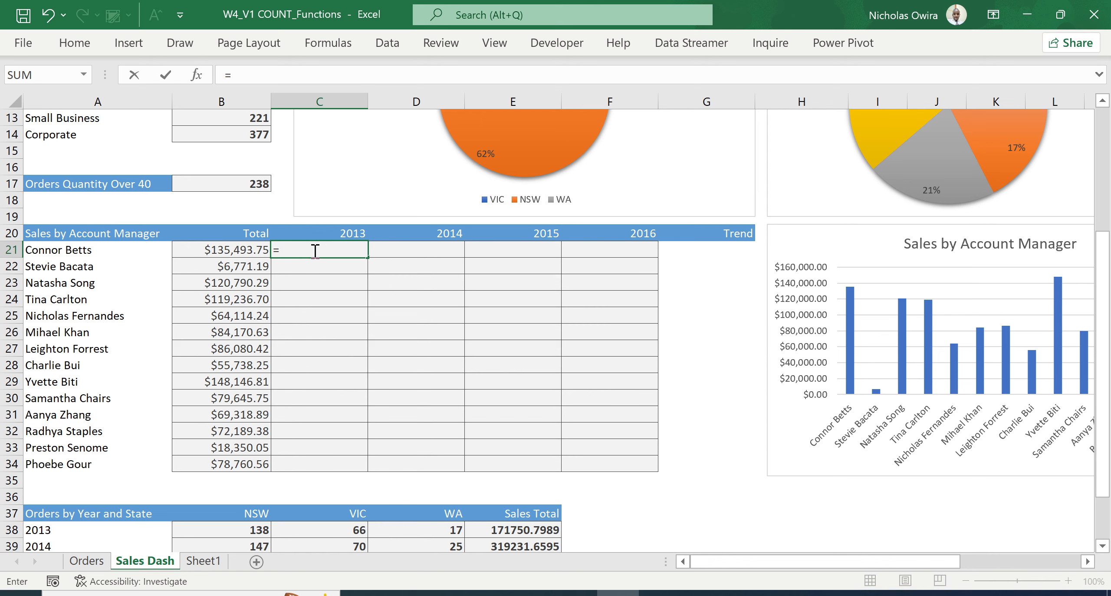
pyautogui.write('sumifs')
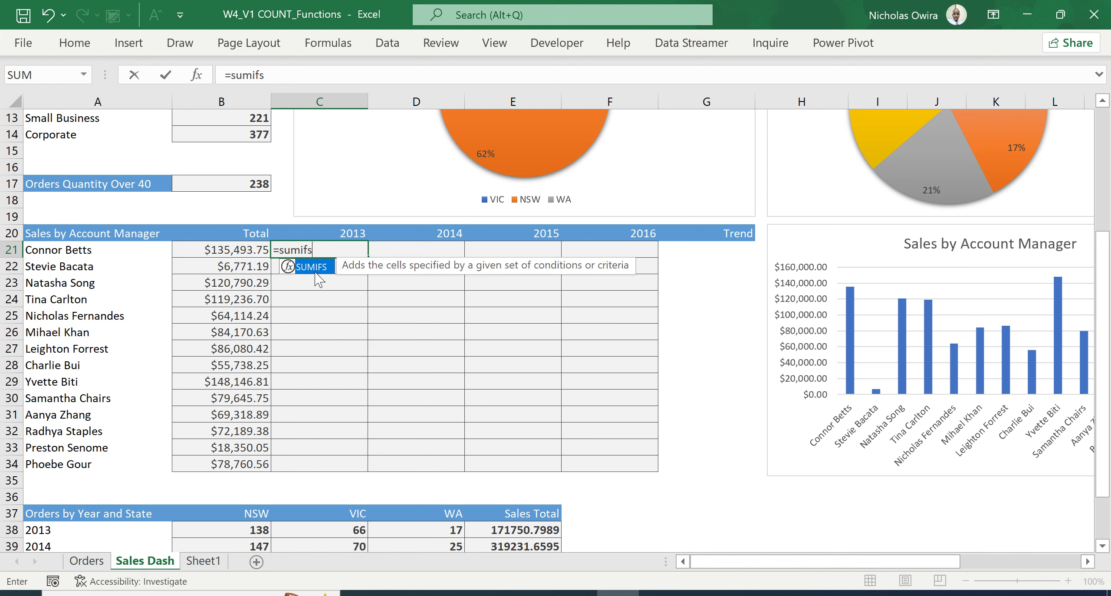
pyautogui.doubleClick(316, 270)
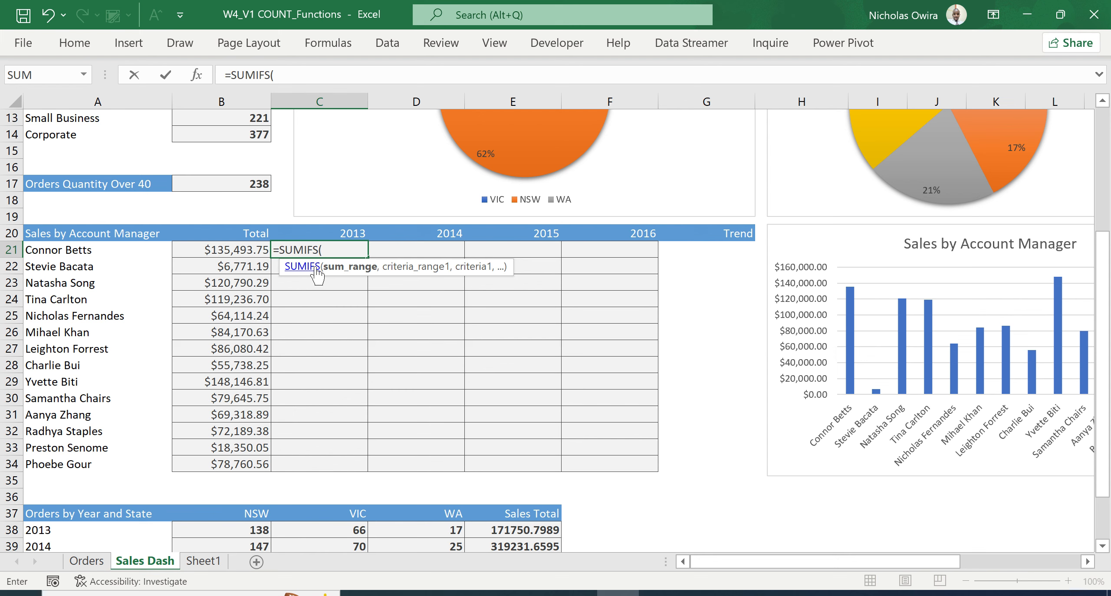
pyautogui.write('total')
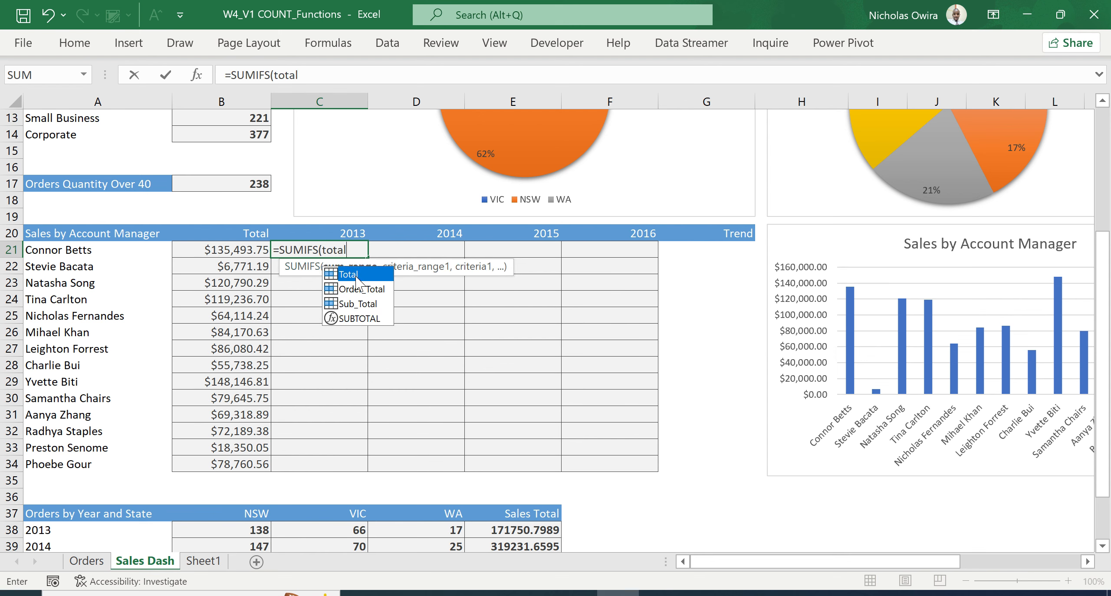
pyautogui.doubleClick(355, 275)
pyautogui.write(',')
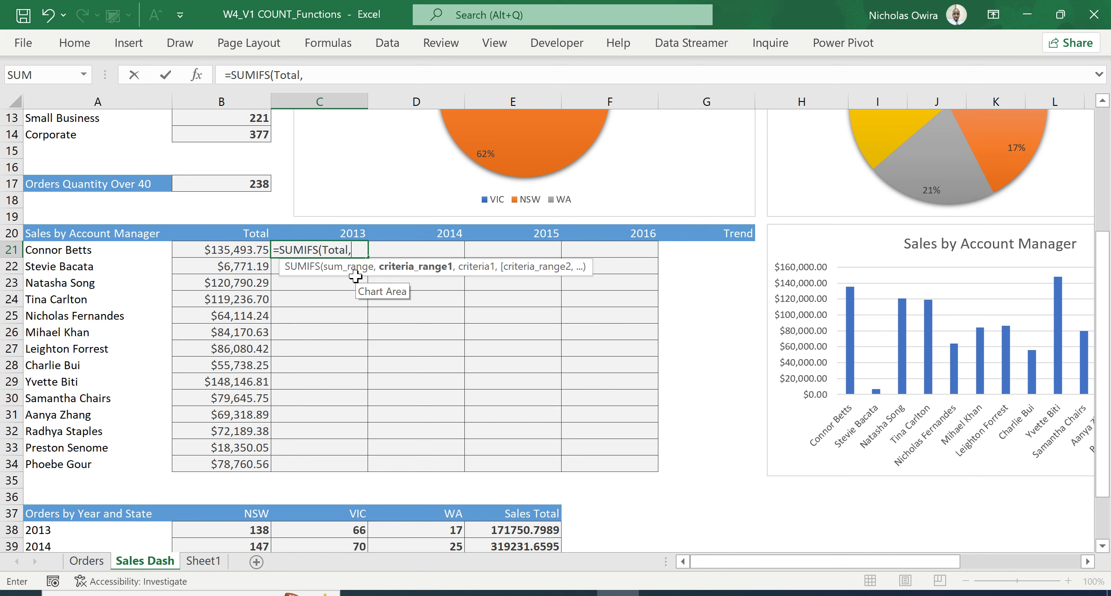
pyautogui.write('account')
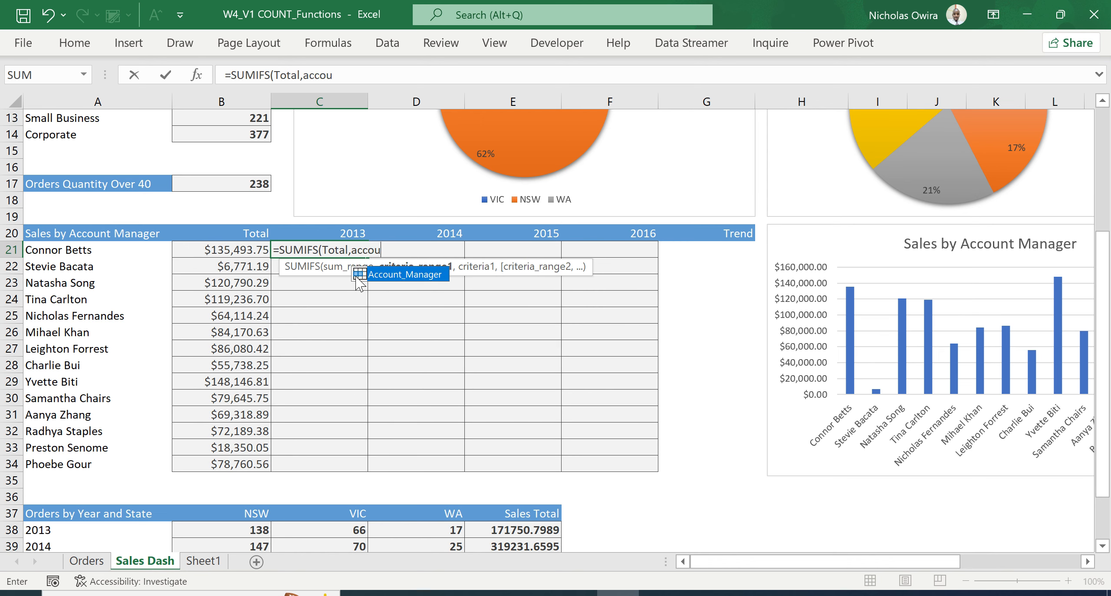
pyautogui.doubleClick(398, 276)
pyautogui.write(',')
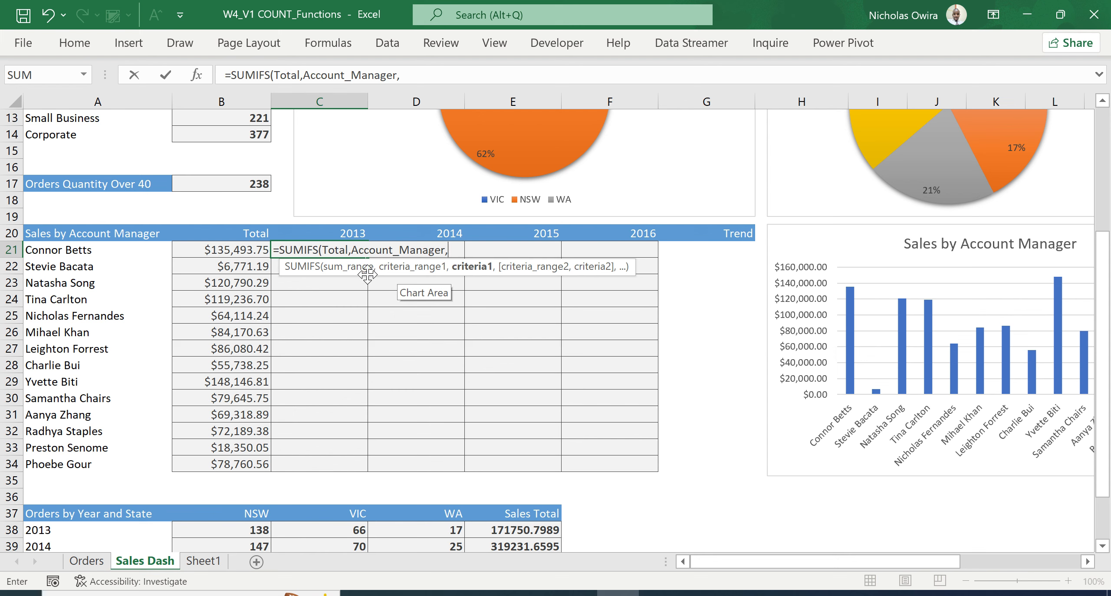
pyautogui.click(51, 249)
pyautogui.write(',')
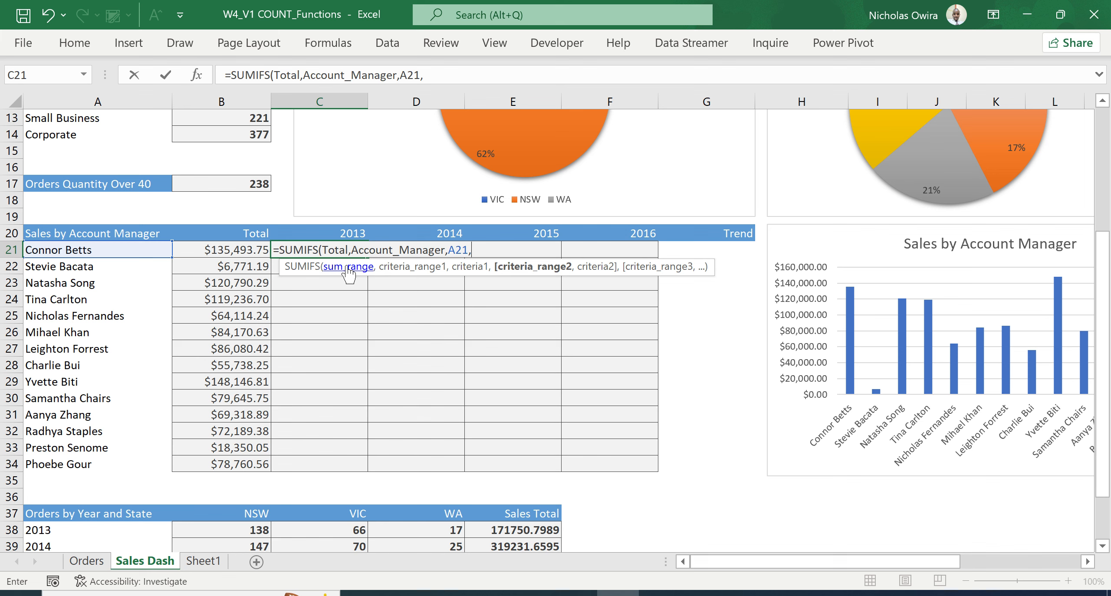
# - Add the year criterion to complete C21 as =SUMIFS(Total,Account_Manager,A21,Order_Year,C20)
pyautogui.write('o')
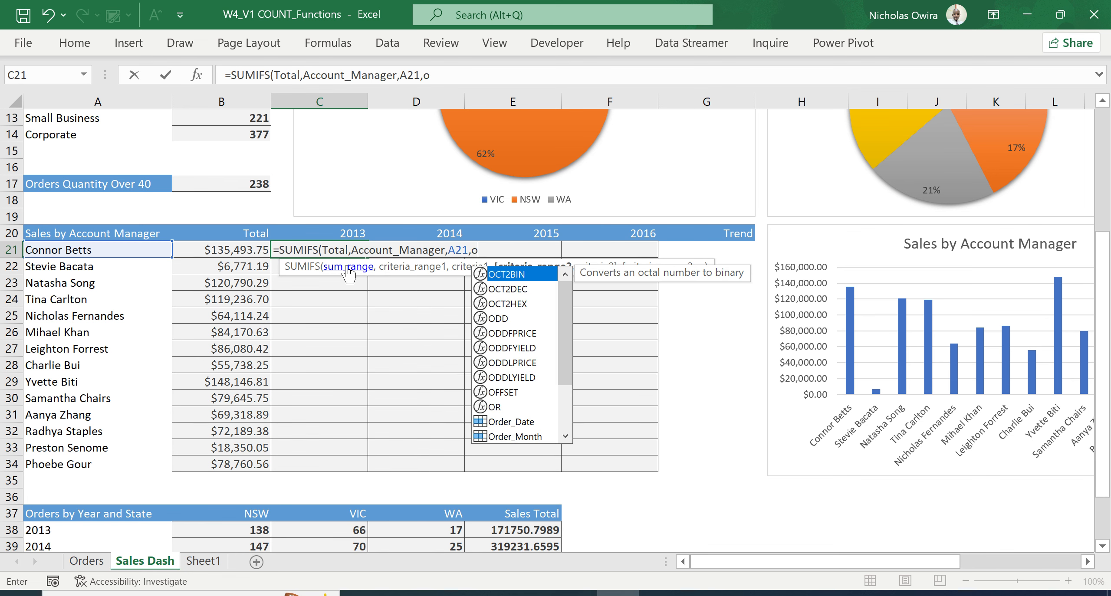
pyautogui.write('rder')
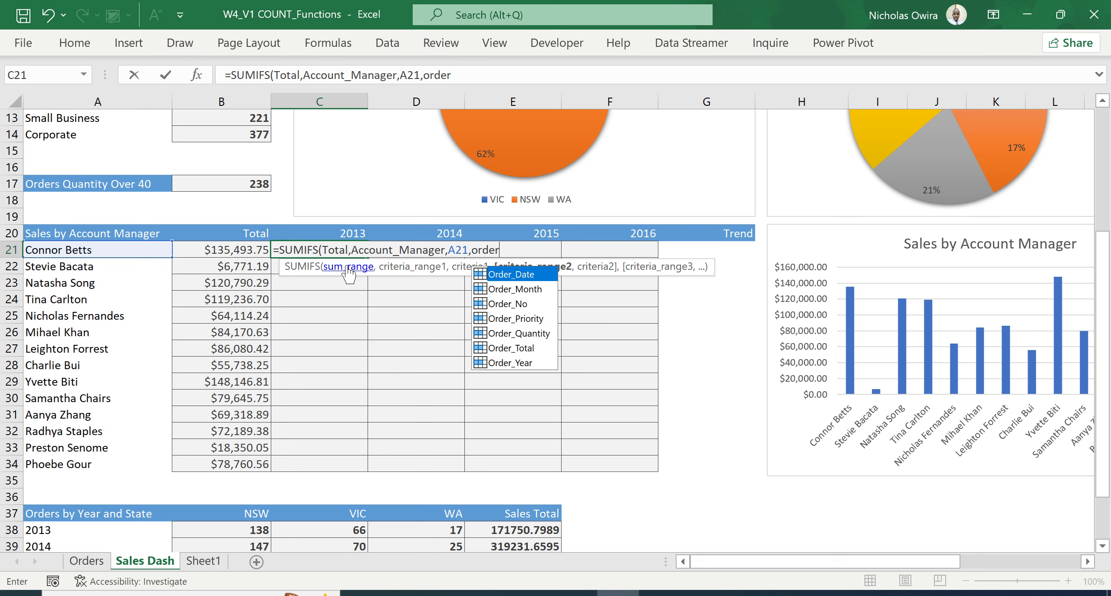
pyautogui.doubleClick(510, 363)
pyautogui.write(',')
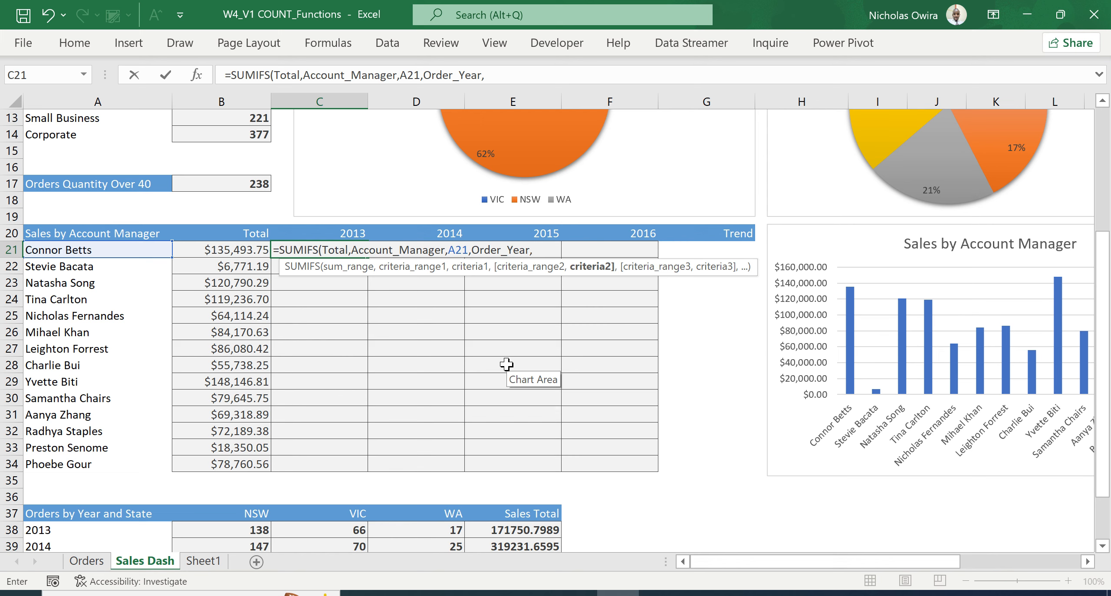
pyautogui.click(350, 233)
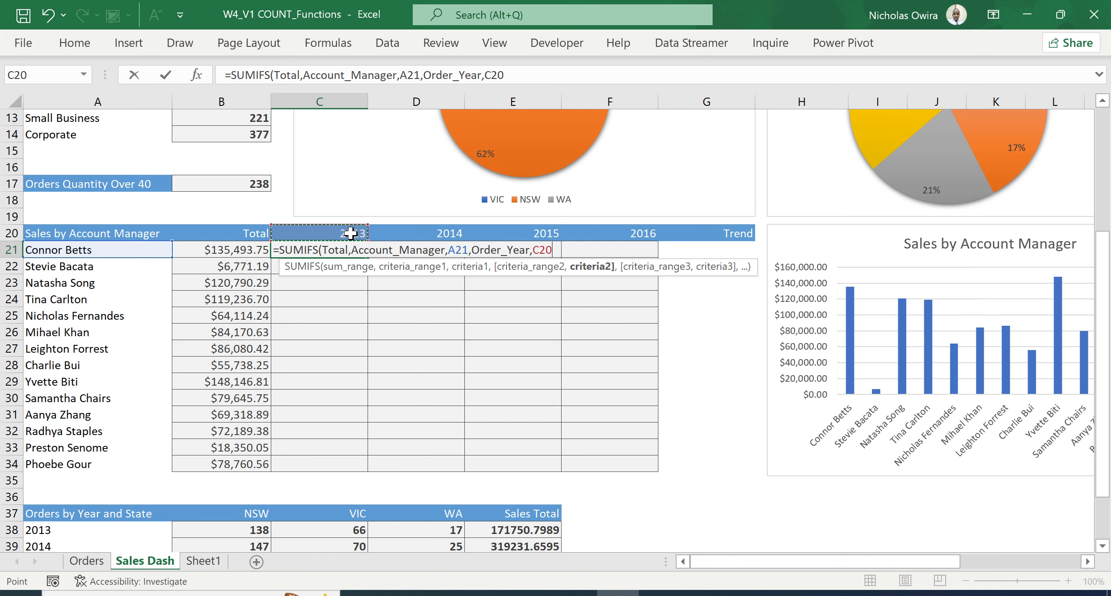
pyautogui.write(')')
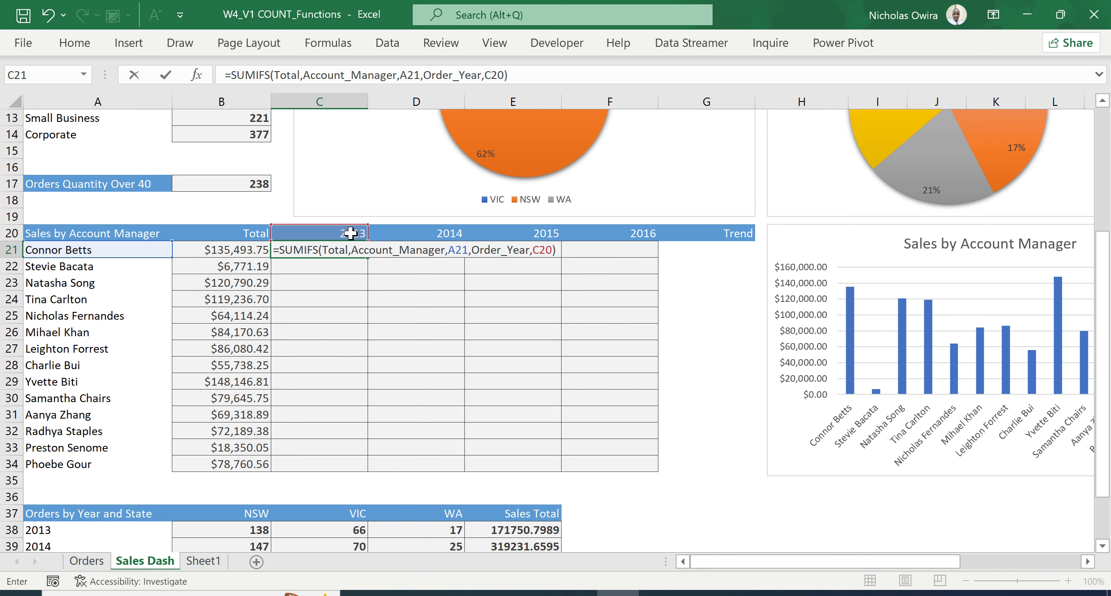
pyautogui.press('Return')
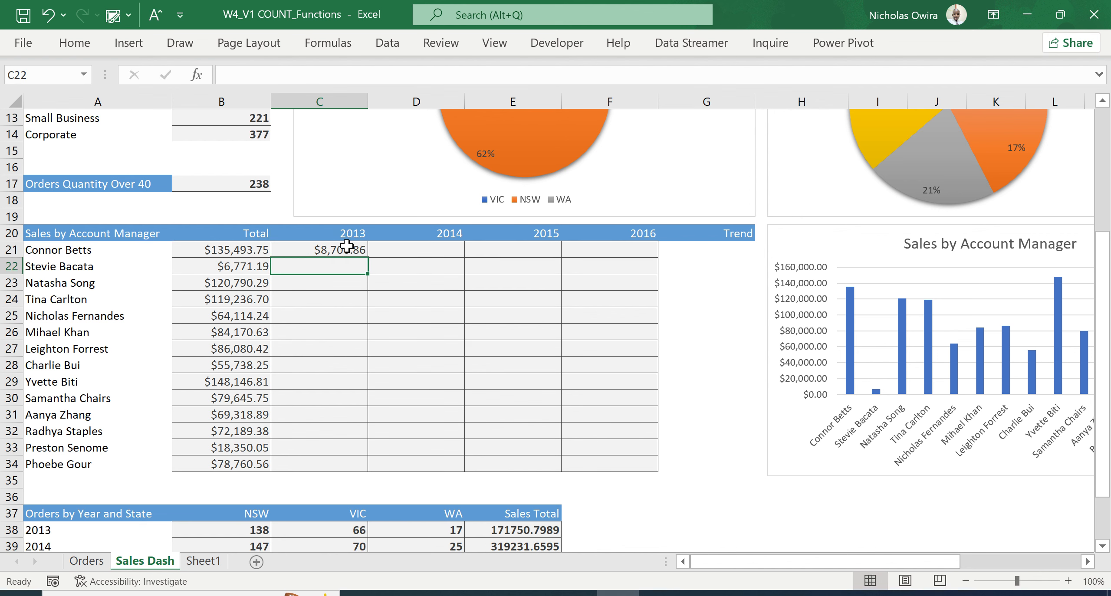
# - Try to fill the C21 formula down to row 34 and across through the 2016 column
pyautogui.click(346, 250)
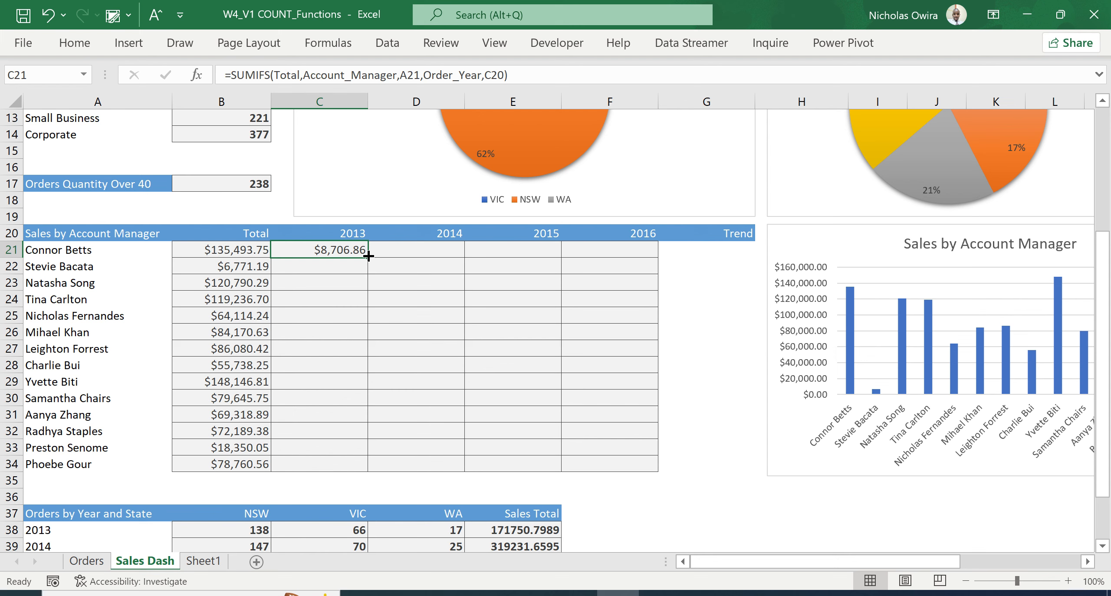
pyautogui.moveTo(368, 256); pyautogui.dragTo(561, 474)
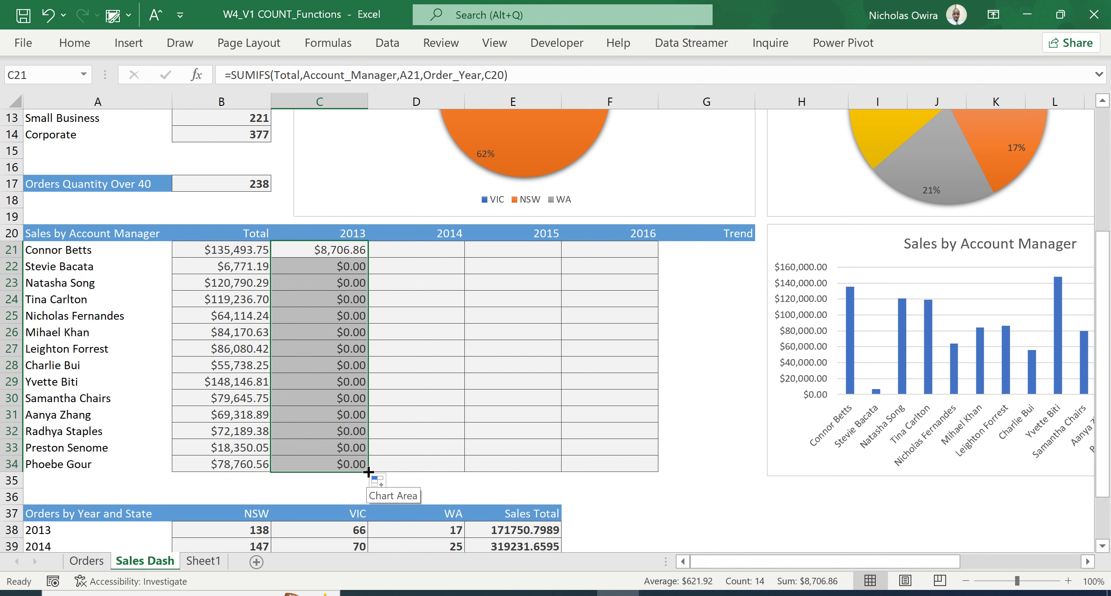
pyautogui.moveTo(368, 471); pyautogui.dragTo(613, 471)
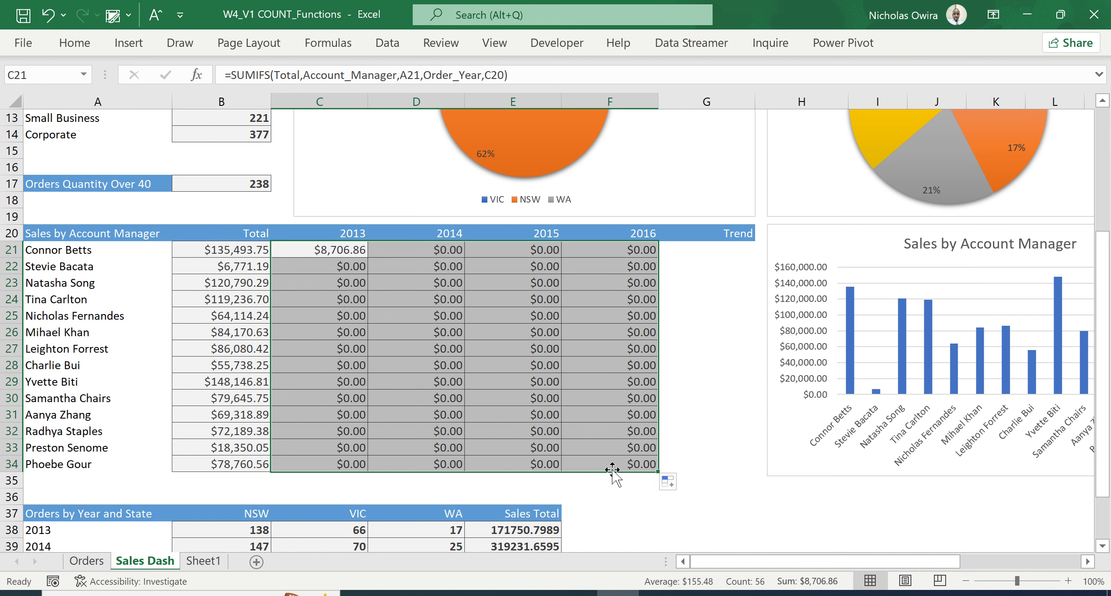
# - Change the references in C21 to mixed ones so it reads =SUMIFS(Total,Account_Manager,$A21,Order_Year,C$20)
pyautogui.doubleClick(343, 251)
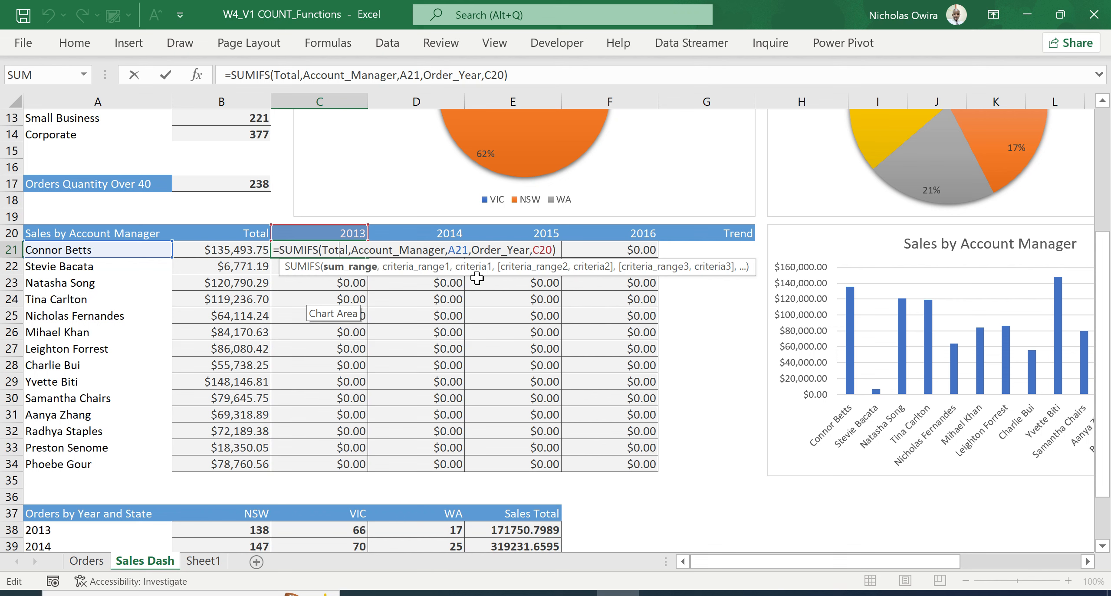
pyautogui.click(450, 250)
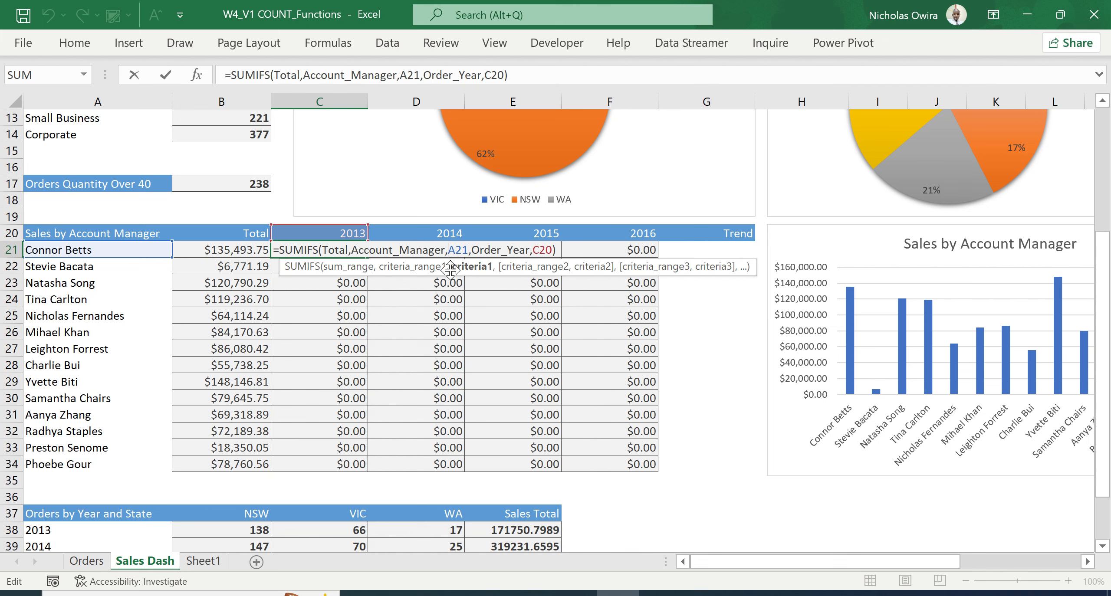
pyautogui.press('F4')
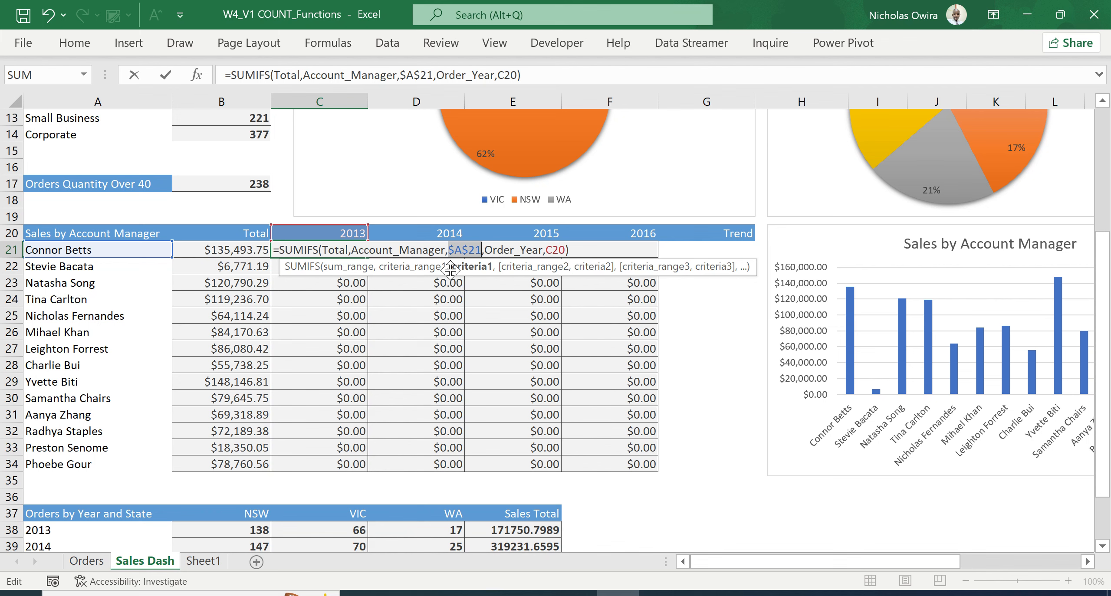
pyautogui.press('F4')
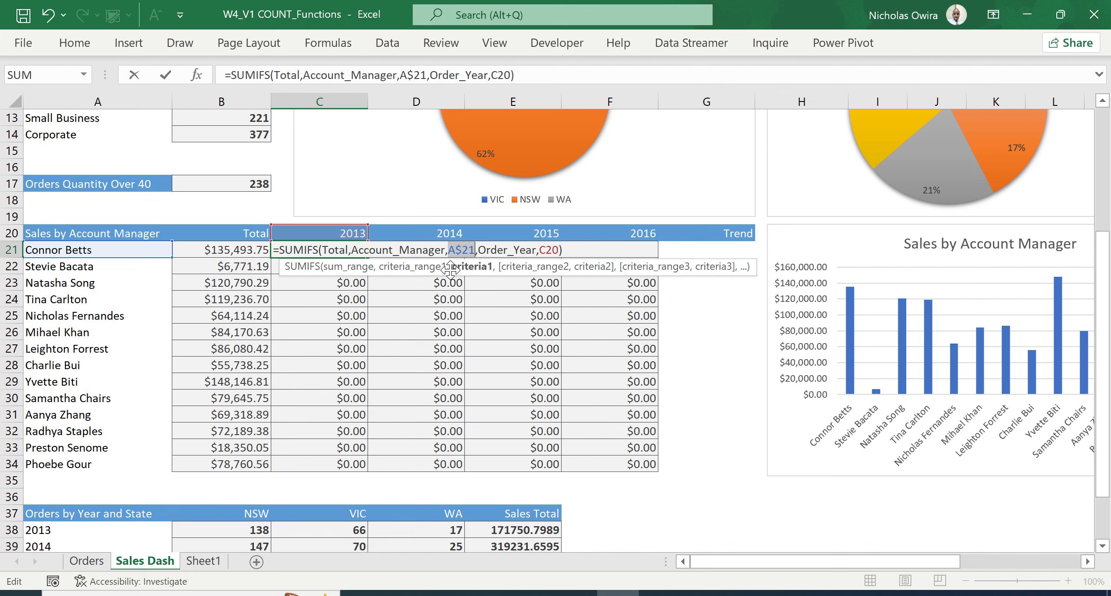
pyautogui.press('F4')
pyautogui.click(546, 251)
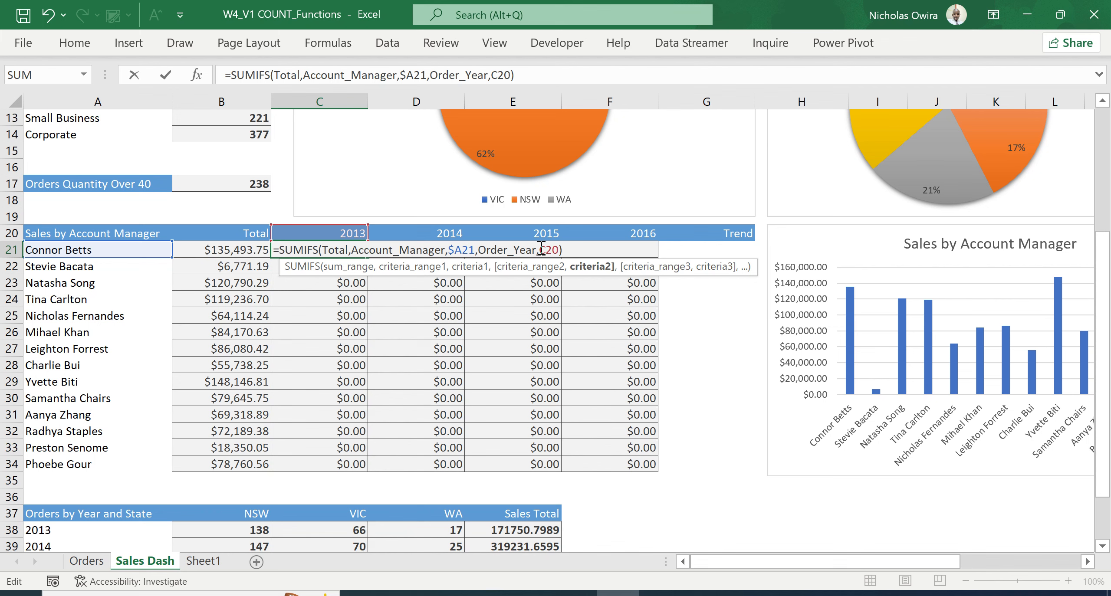
pyautogui.press('F4')
pyautogui.press('F4')
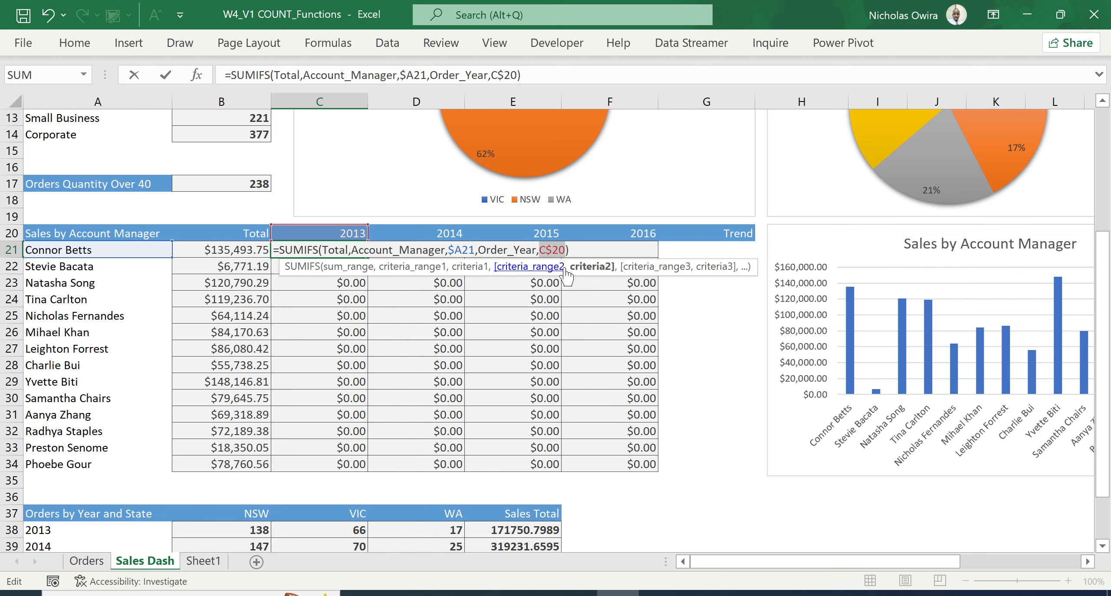
pyautogui.press('Return')
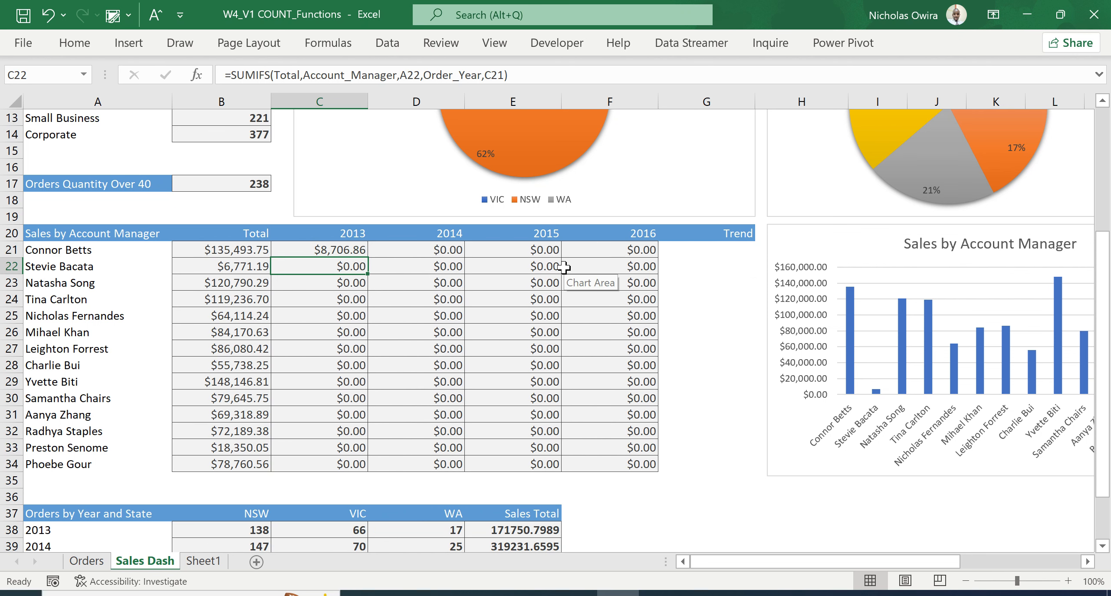
# - Refill the C21 formula down through C34 and start extending the filled range across the other year columns
pyautogui.click(350, 250)
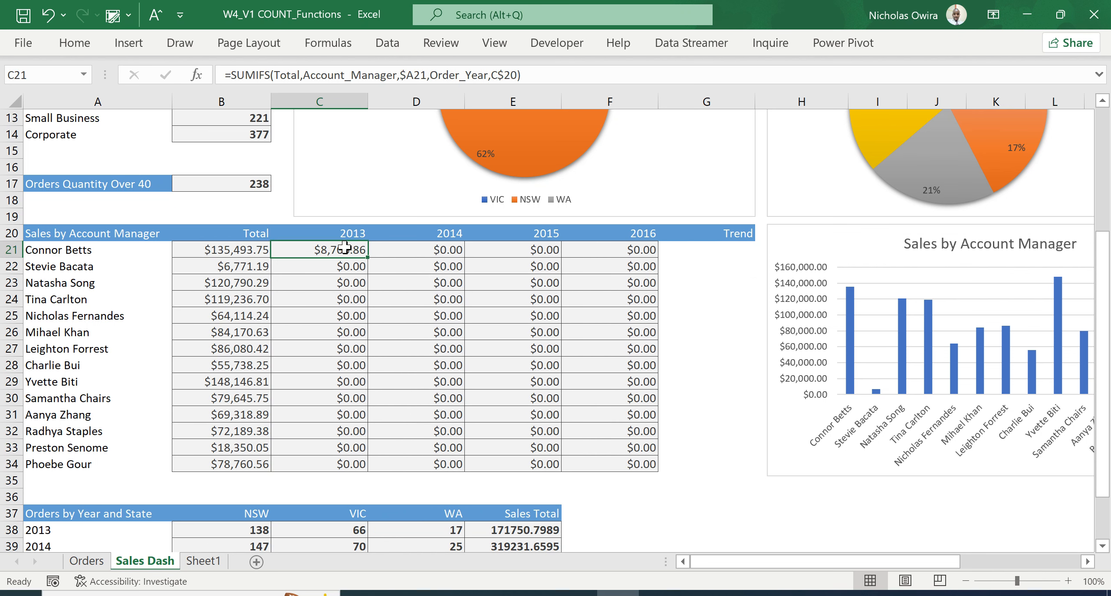
pyautogui.moveTo(368, 257); pyautogui.dragTo(361, 467)
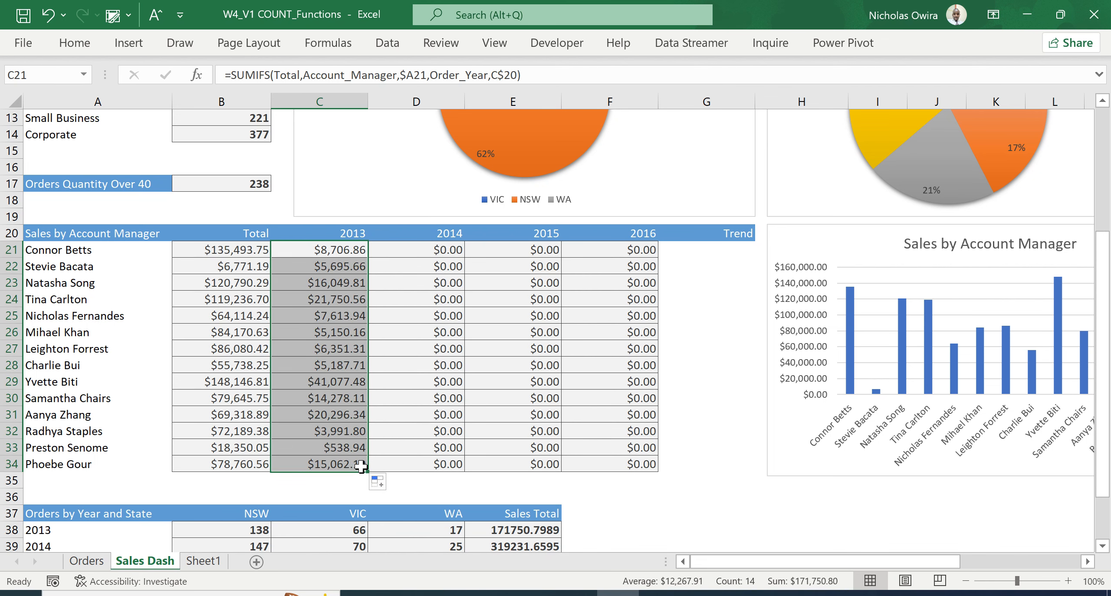
pyautogui.moveTo(368, 470); pyautogui.dragTo(380, 469)
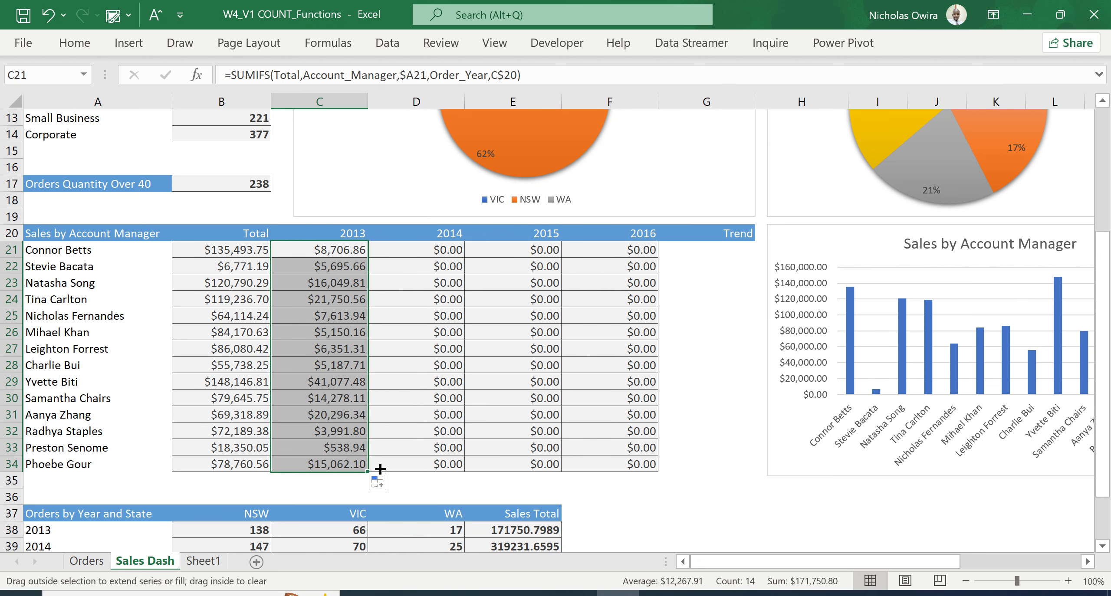